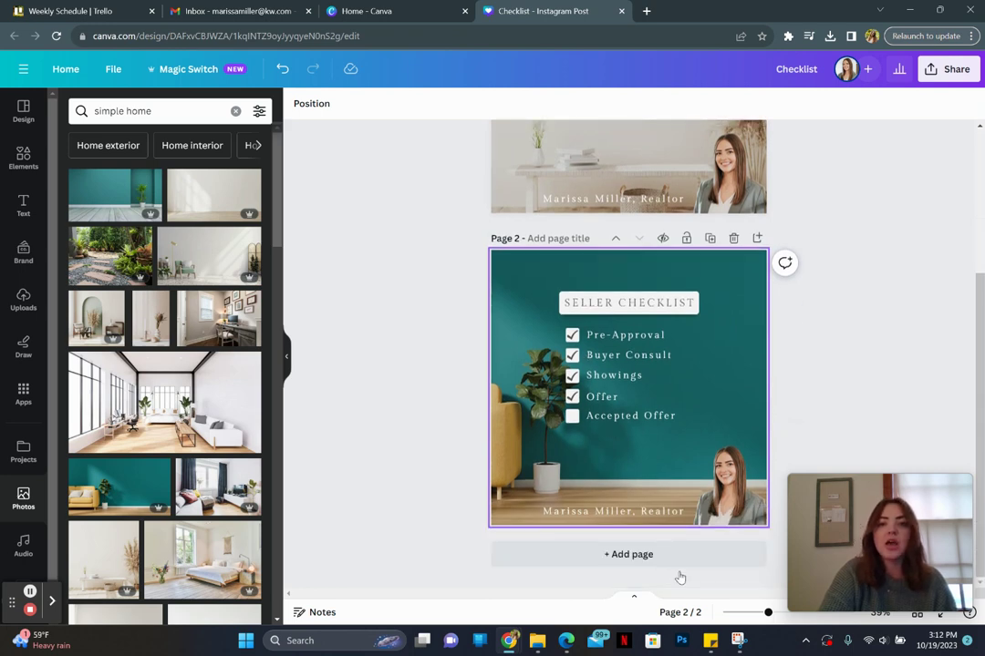
Step: Replace the page 2 background with the bedroom photo from the "simple home" results
click(722, 499)
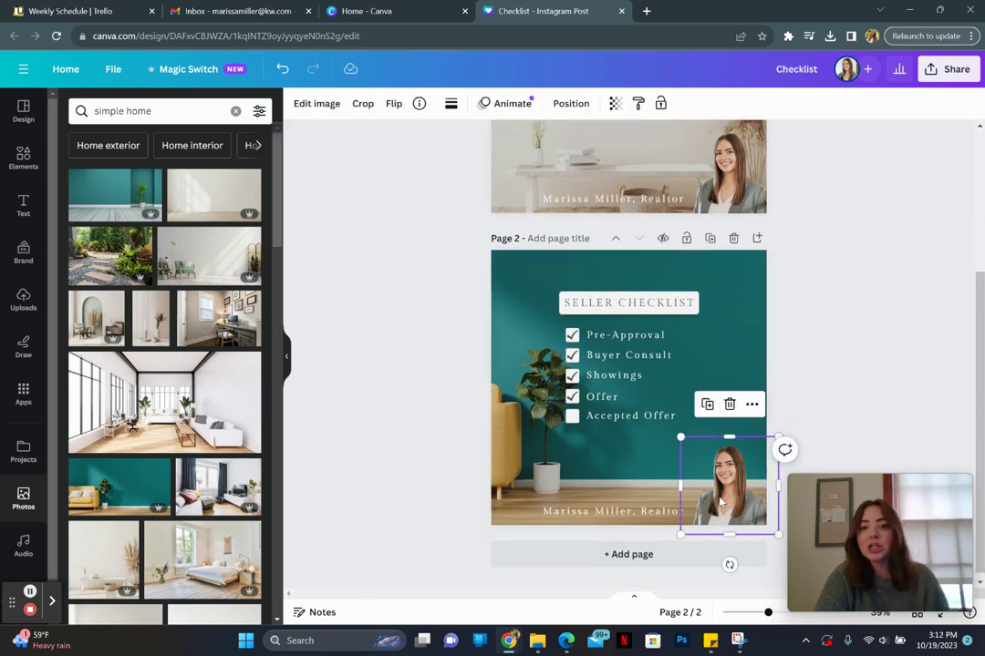
click(509, 328)
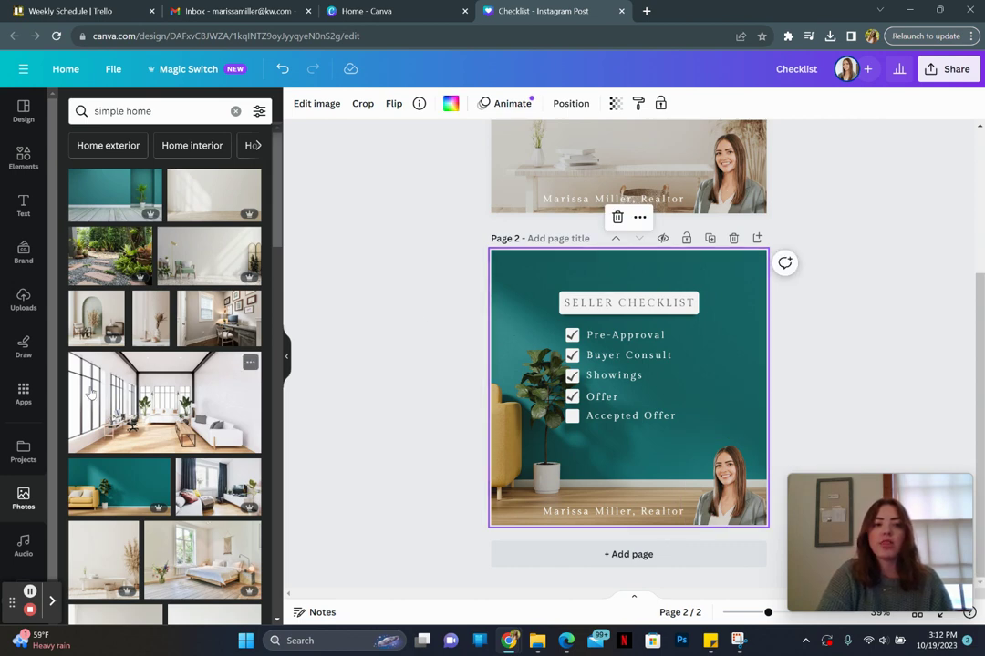
scroll(90, 392, down, 3)
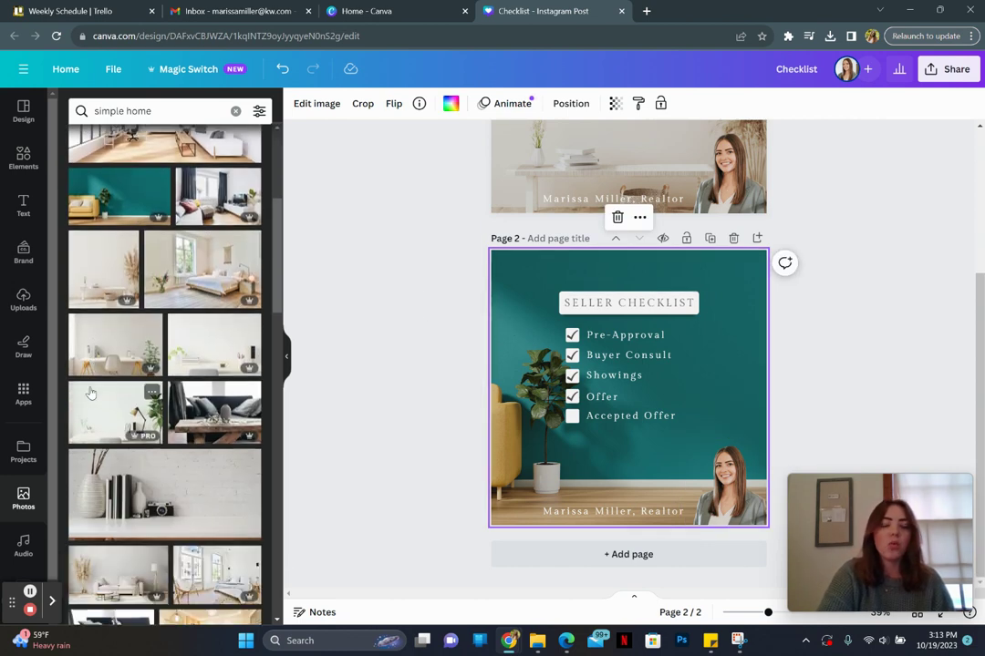
drag(198, 267, 497, 314)
click(391, 357)
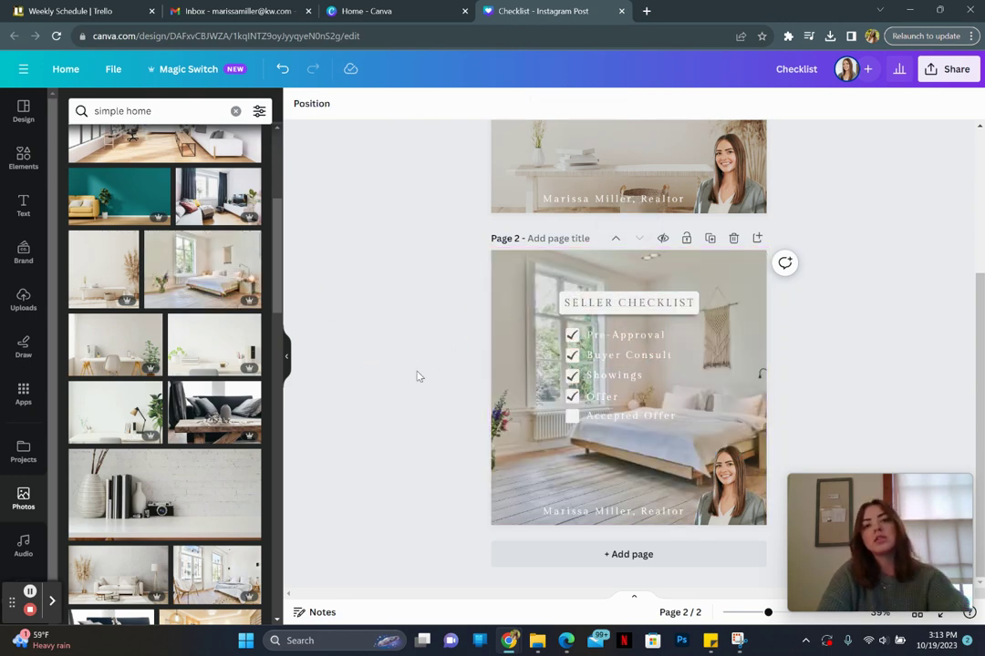
Step: Add a square shape, enlarge it to cover all of page 2, and fill it with the brand color #e6dfda
click(528, 404)
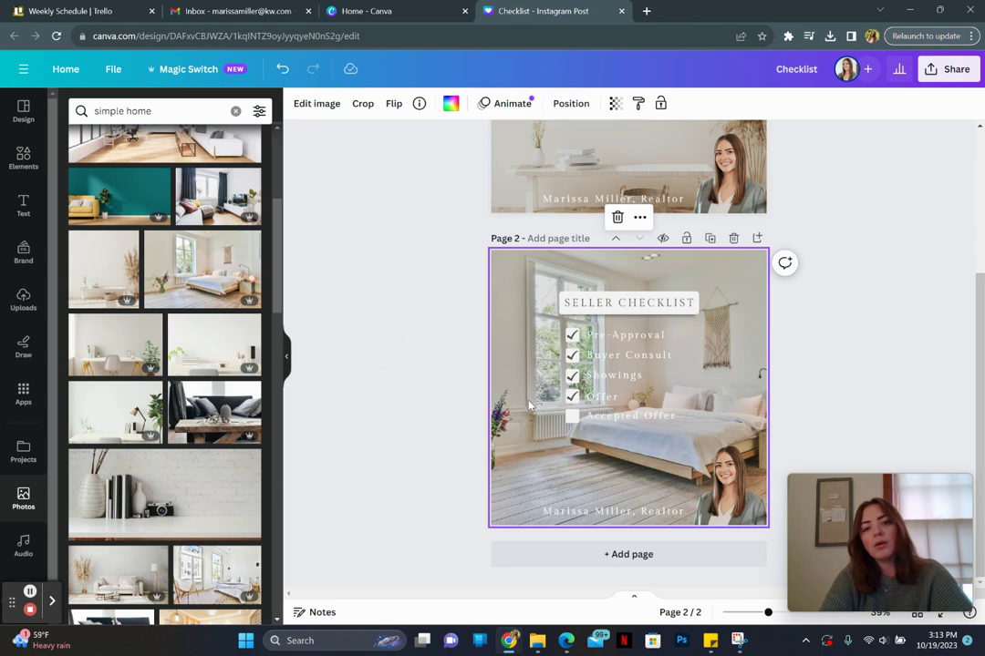
click(585, 426)
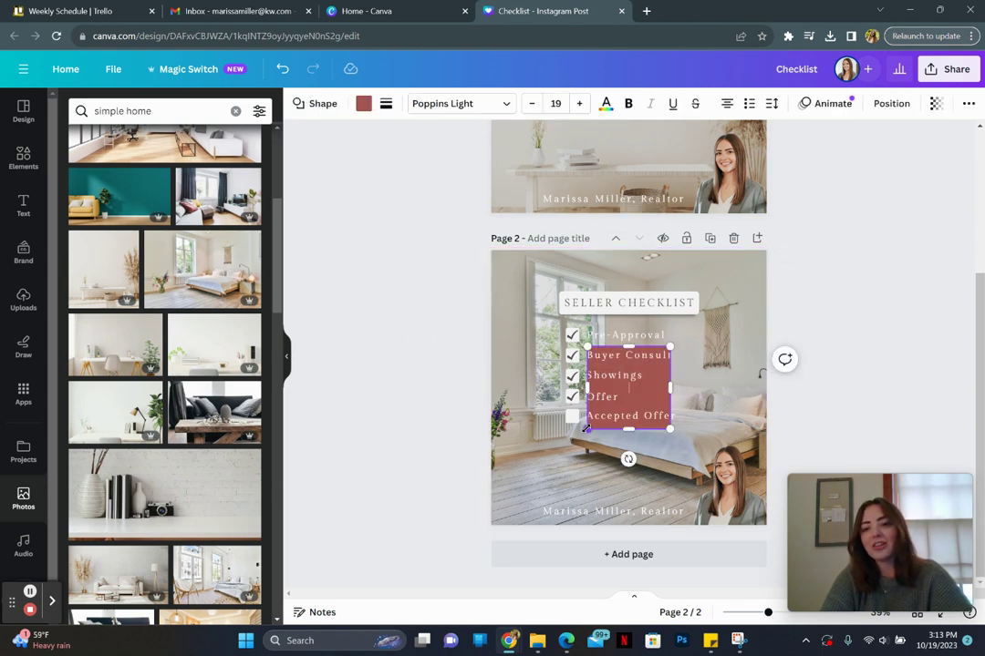
drag(585, 428, 484, 529)
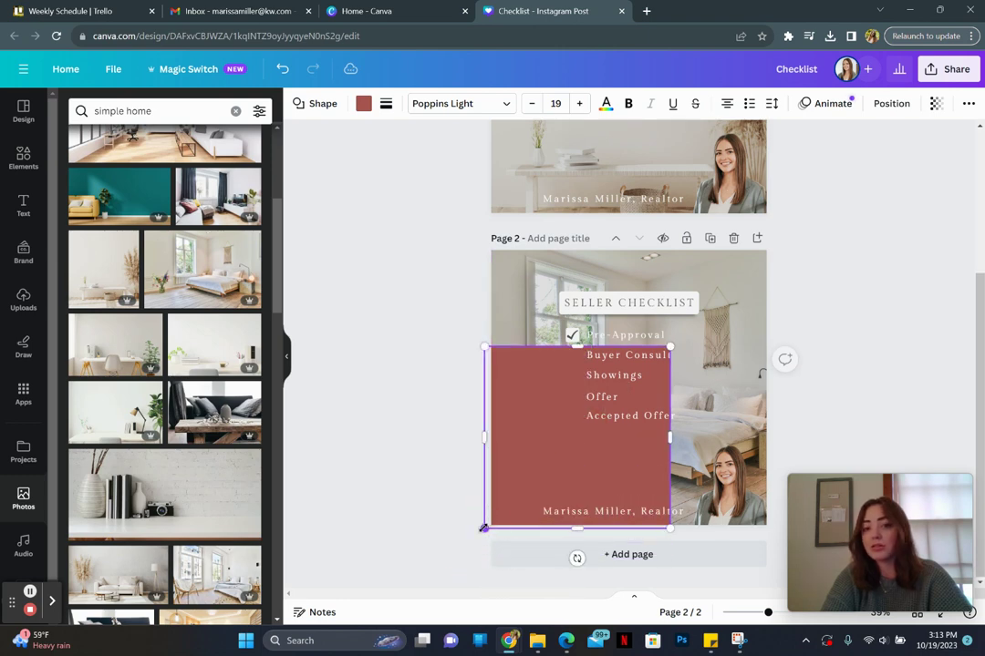
drag(670, 347, 778, 242)
click(363, 103)
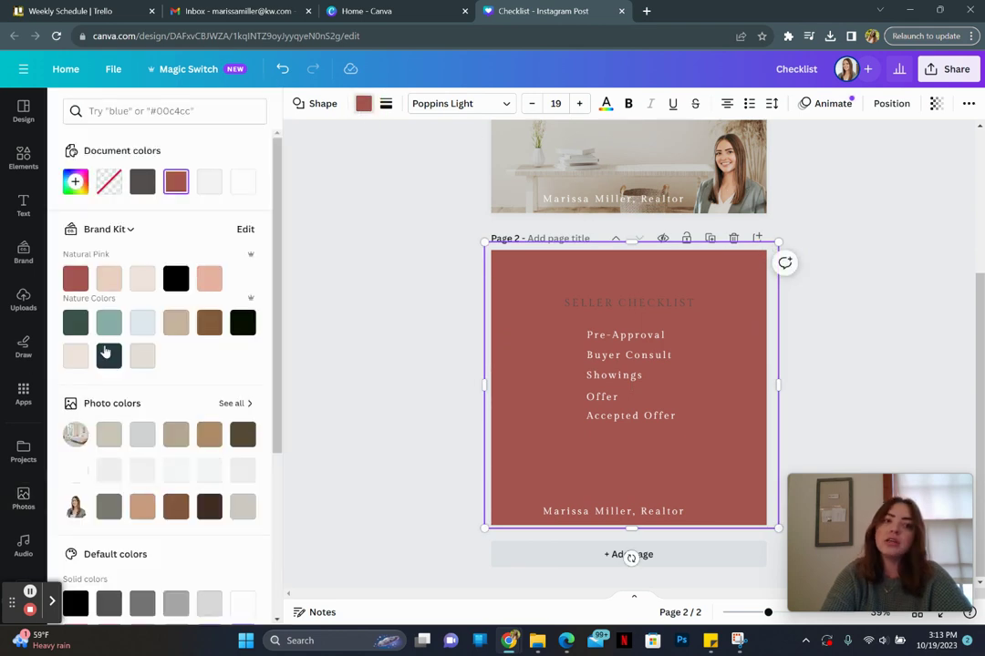
click(142, 356)
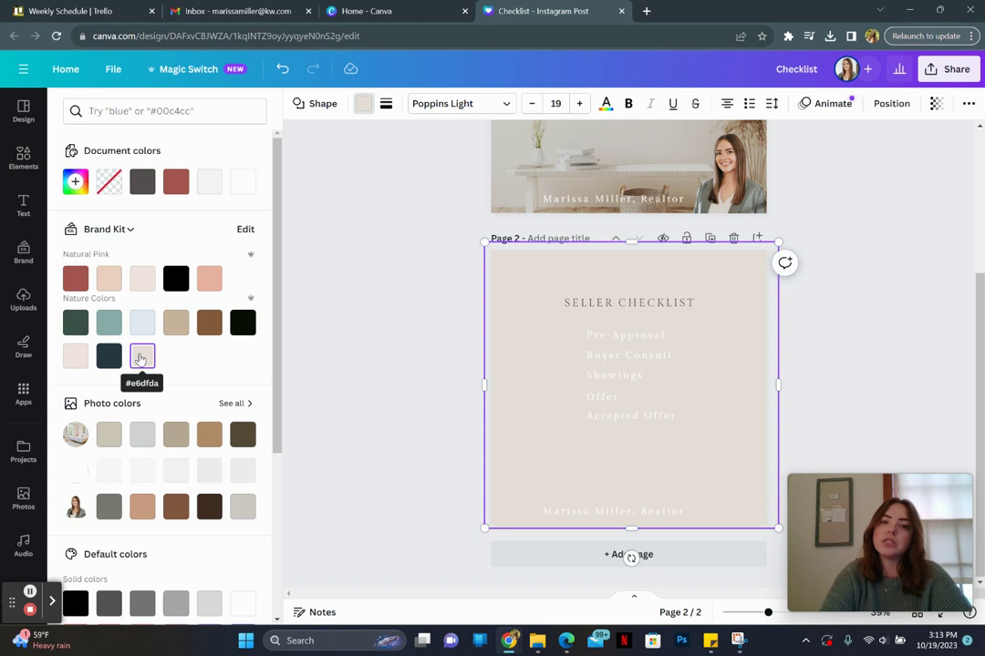
Step: Send the beige square behind the text and headshot and set its transparency to 86
click(889, 103)
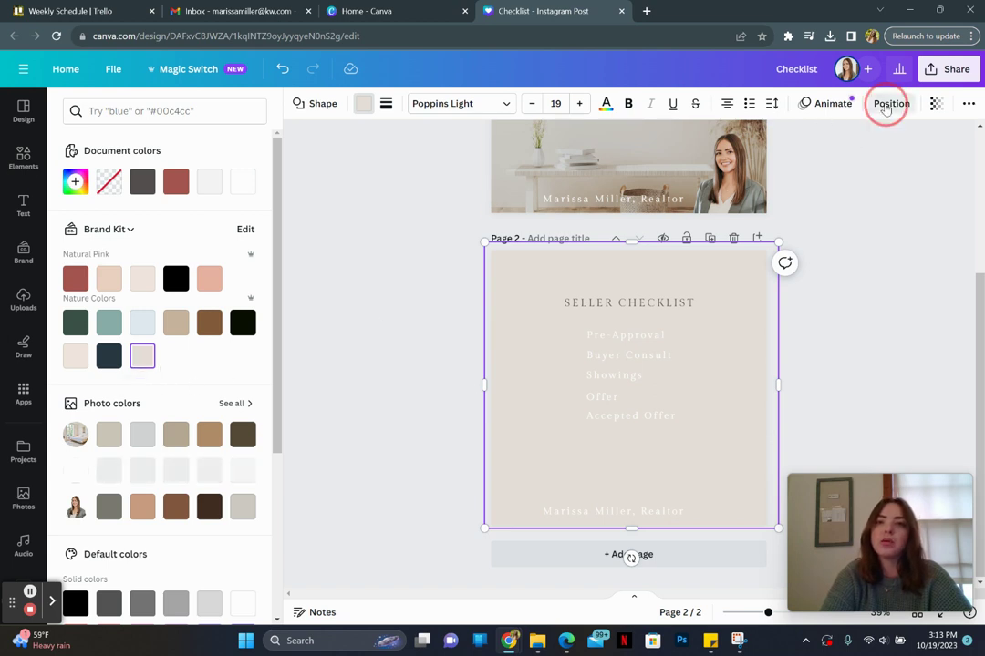
click(213, 163)
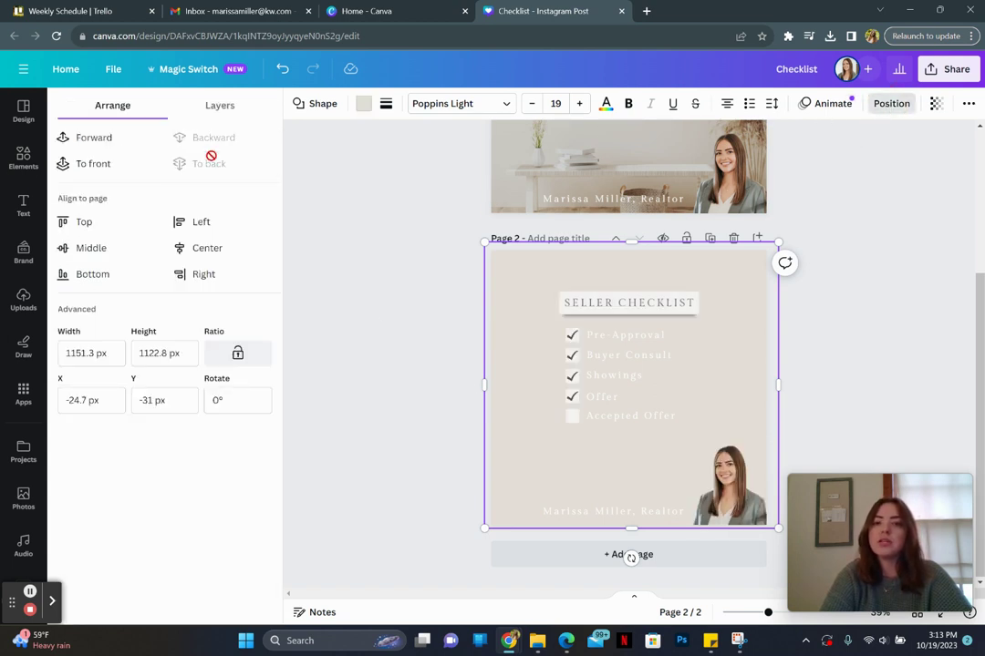
click(935, 103)
mouse_move(930, 162)
mouse_down()
mouse_move(882, 167)
mouse_move(919, 160)
mouse_up()
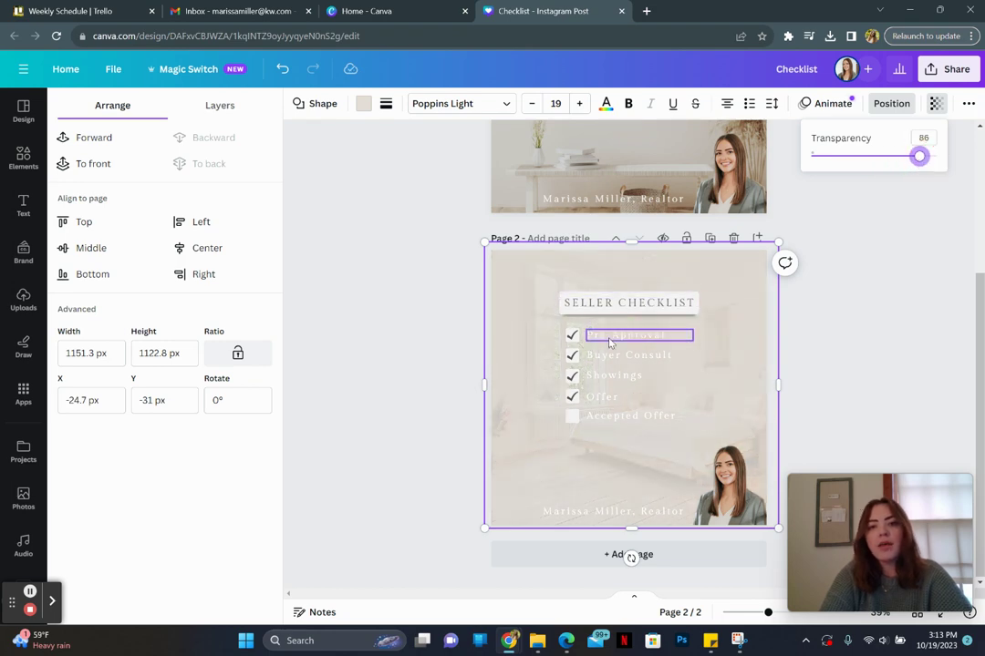
Step: Recolor the five checklist items and the realtor name line on page 2 to the dark brand color #283842
click(625, 336)
shift+click(613, 358)
shift+click(613, 375)
shift+click(603, 396)
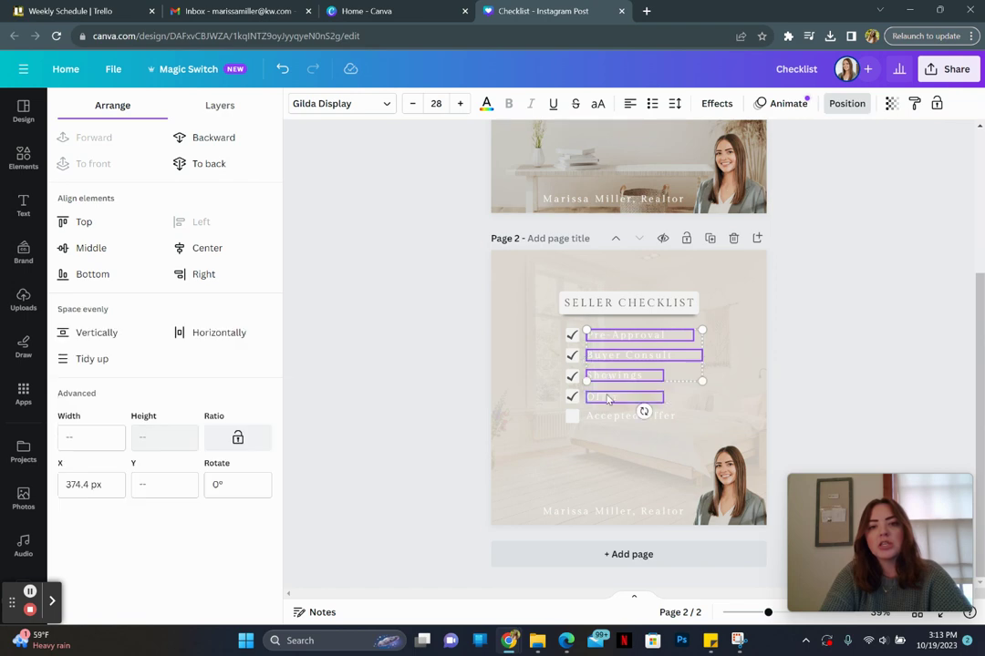
shift+click(609, 417)
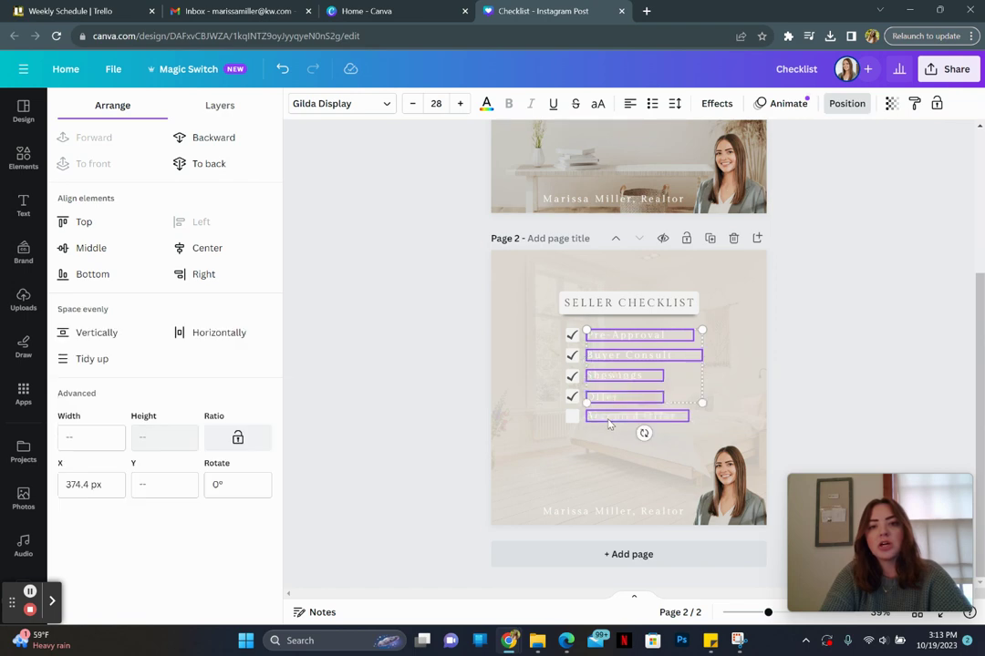
shift+click(611, 513)
click(486, 103)
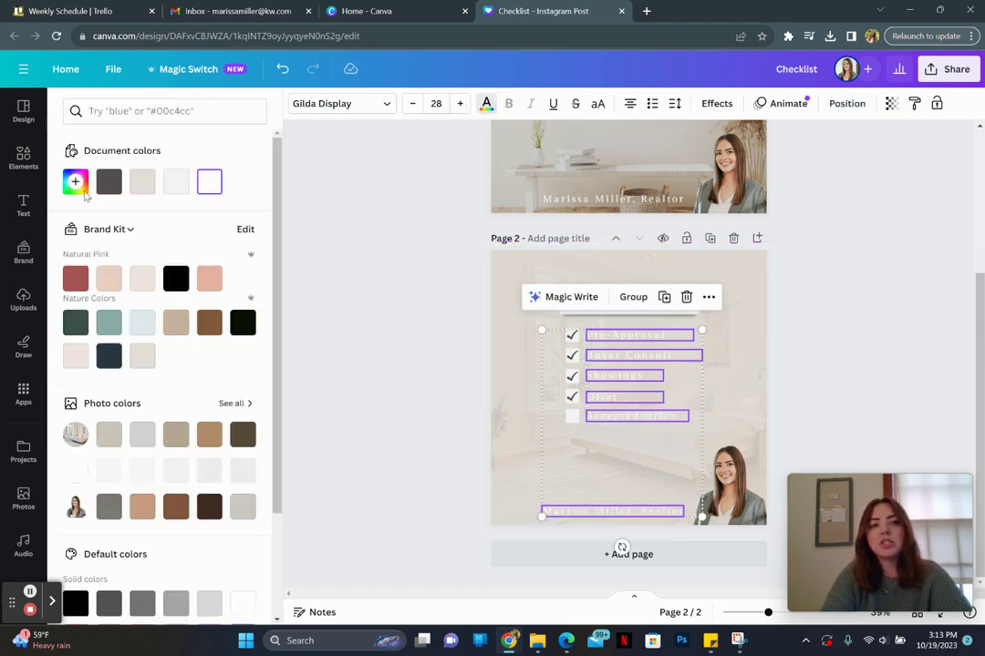
click(108, 355)
click(395, 387)
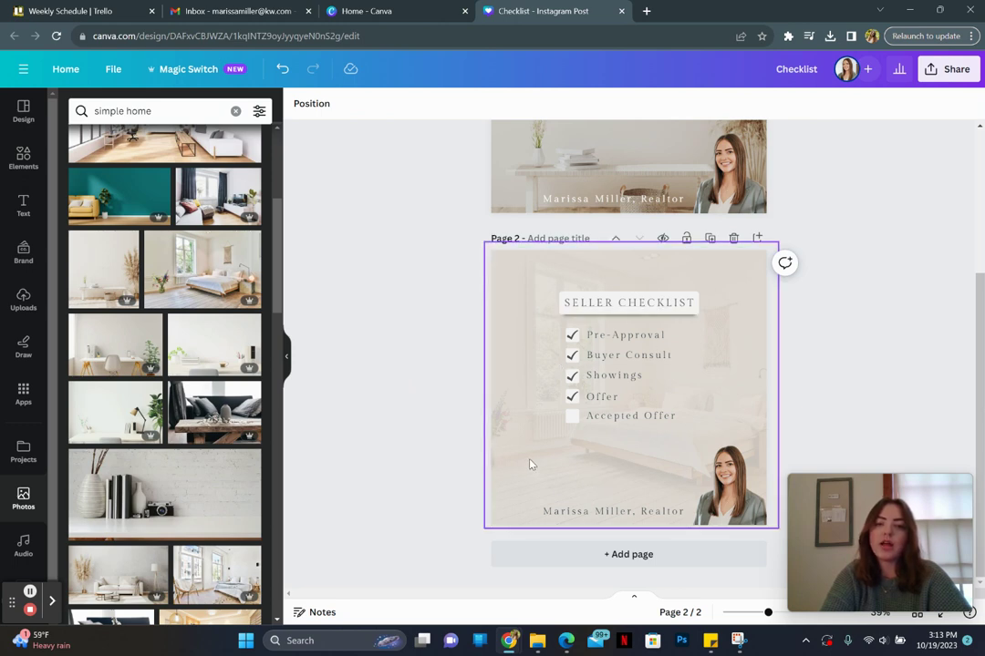
Step: Remove the beige overlay square from page 2
key(ctrl+z)
key(ctrl+z)
key(ctrl+z)
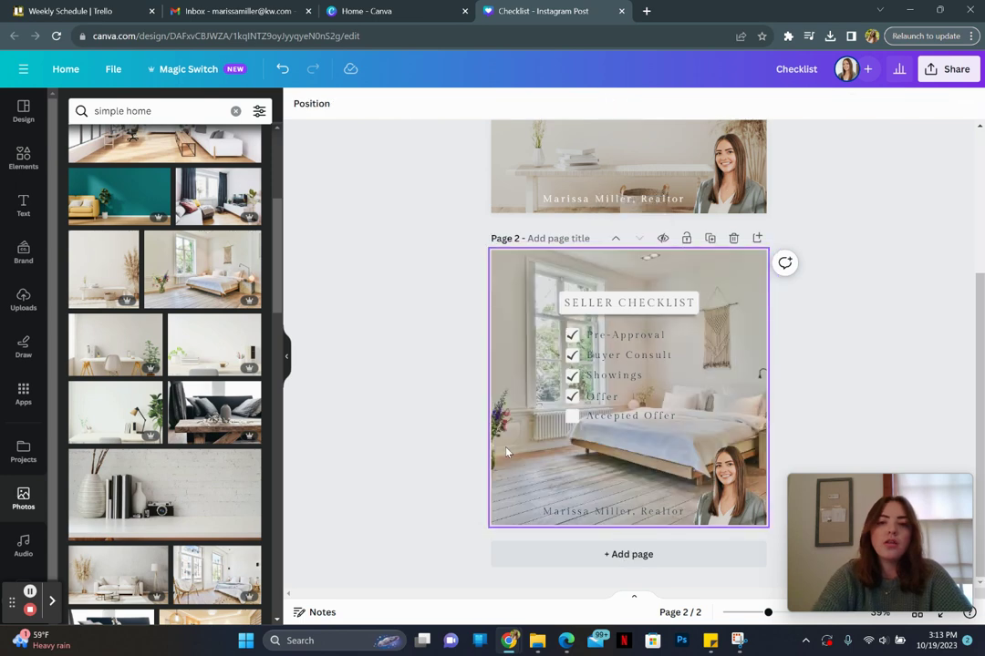
Step: Fade the bedroom background photo on page 2 by lowering its transparency value
click(615, 103)
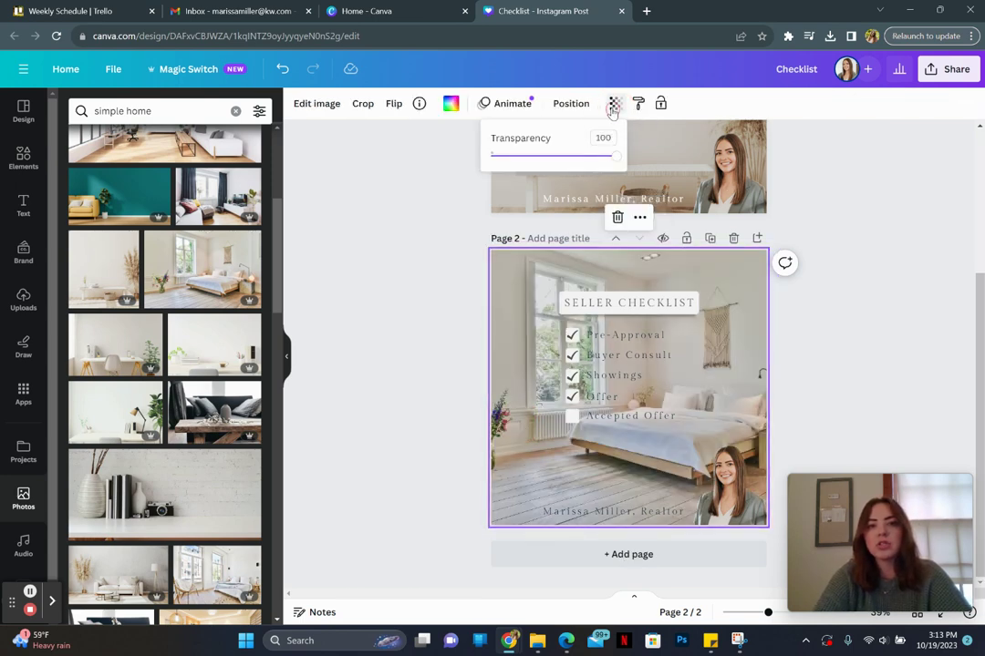
drag(615, 160, 528, 166)
click(391, 363)
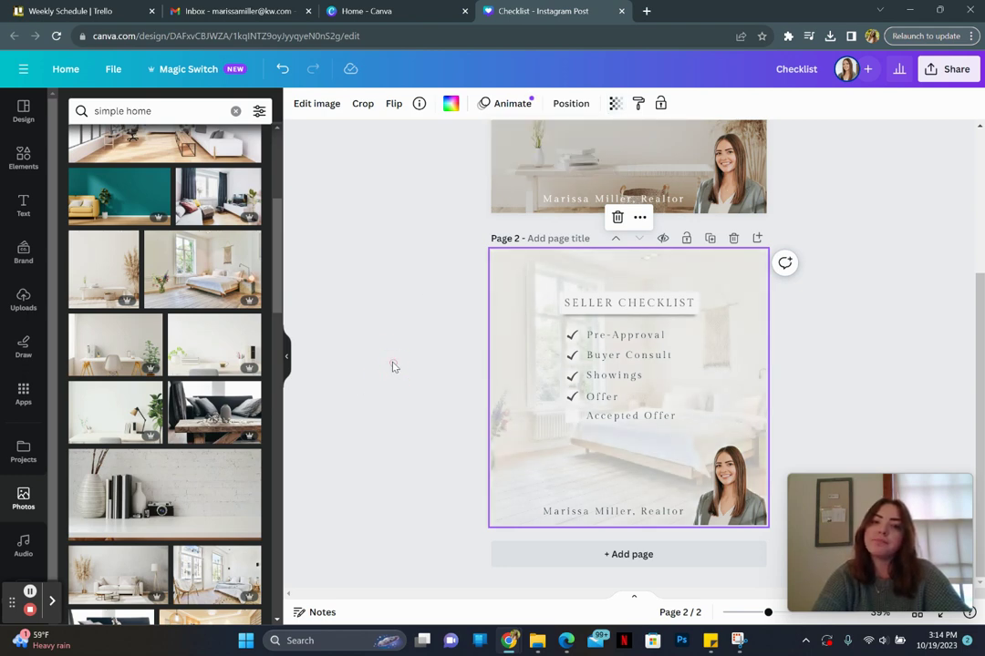
click(393, 366)
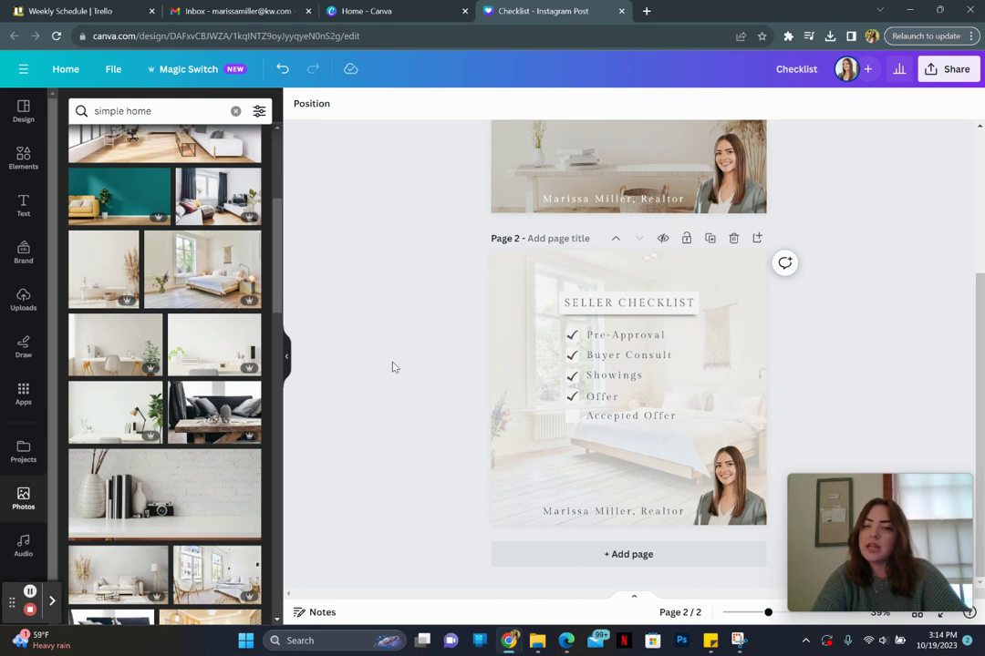
scroll(393, 367, up, 3)
Step: Open the first Brand Kit from the Canva home page and review its color palettes and fonts
click(323, 8)
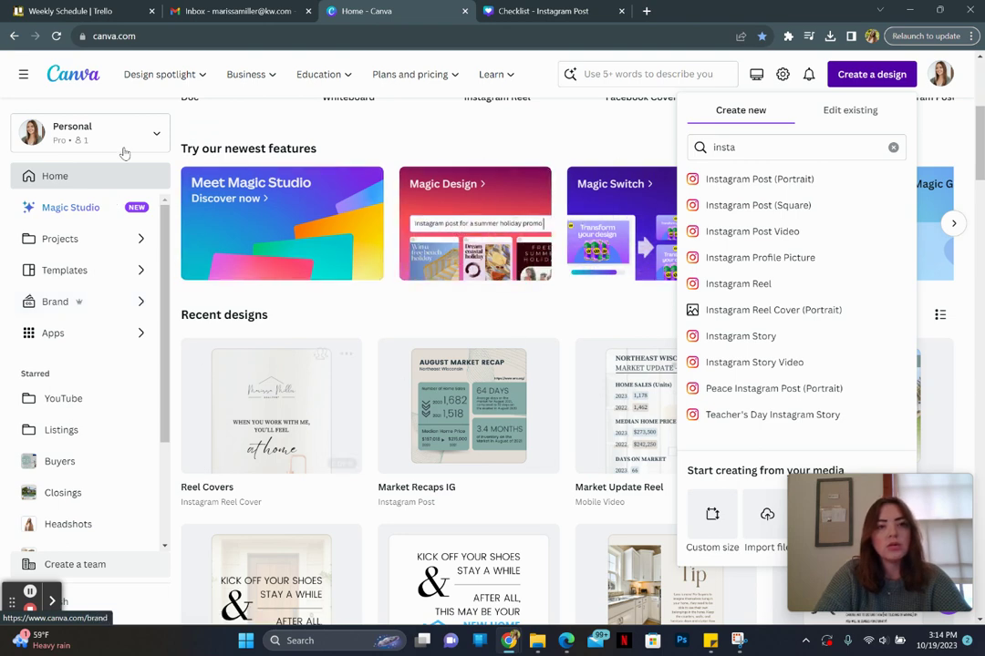
click(258, 133)
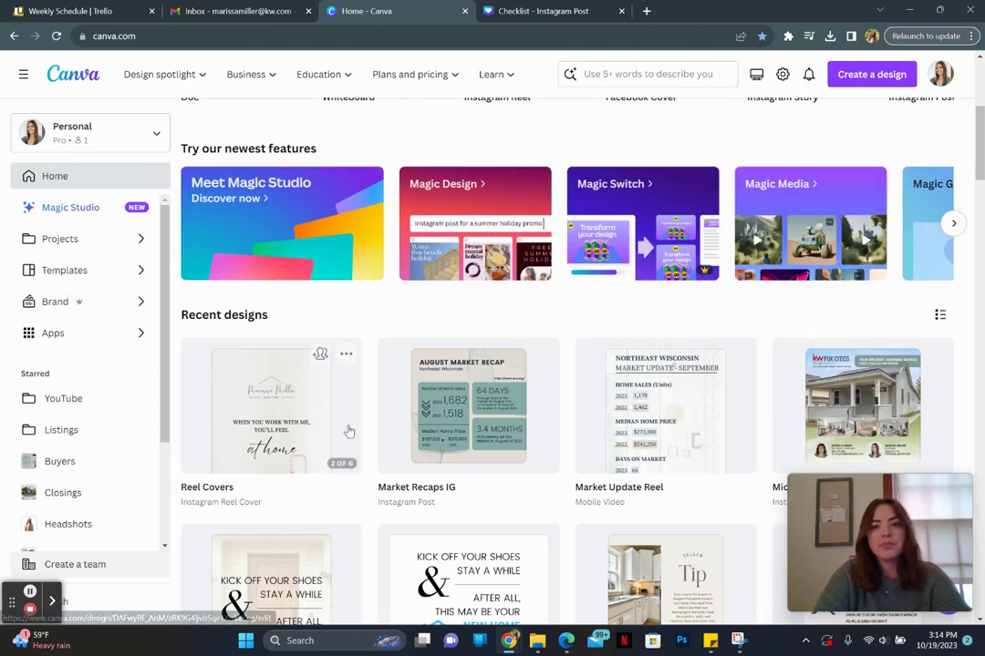
scroll(319, 365, up, 4)
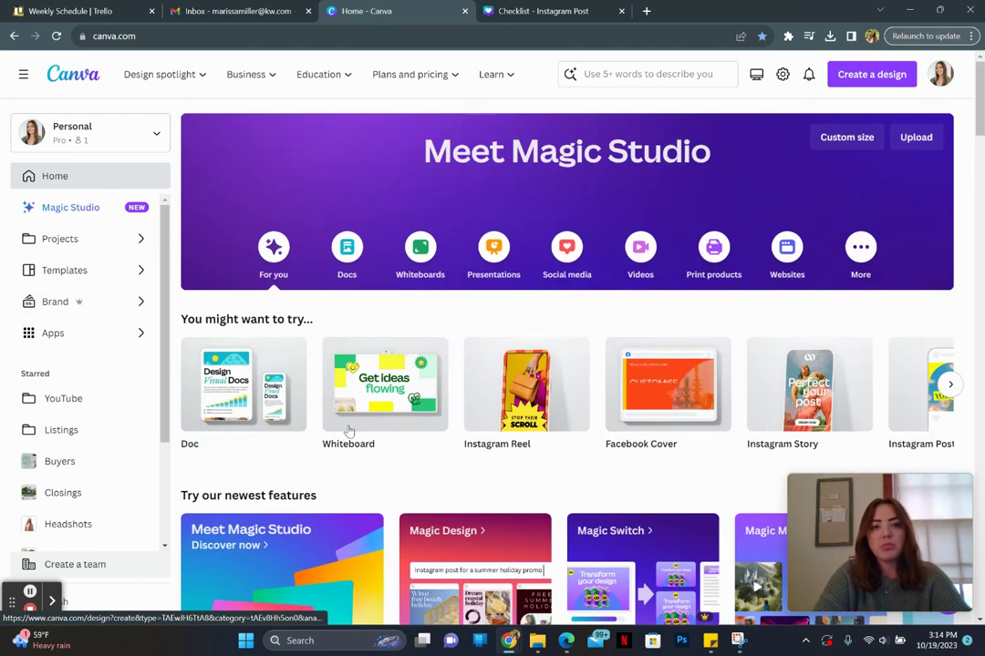
click(55, 303)
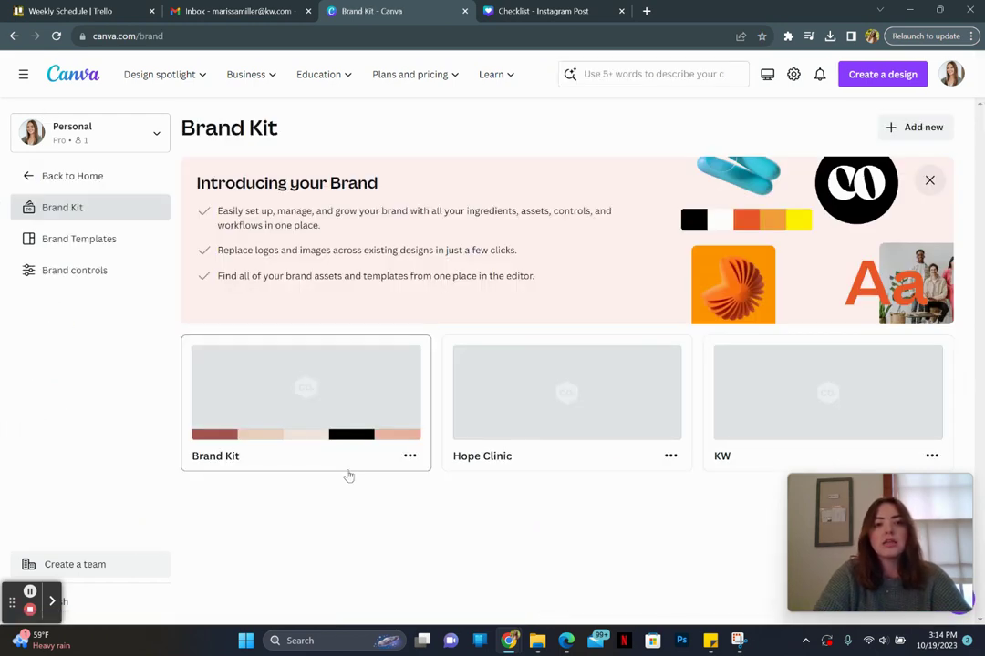
click(281, 422)
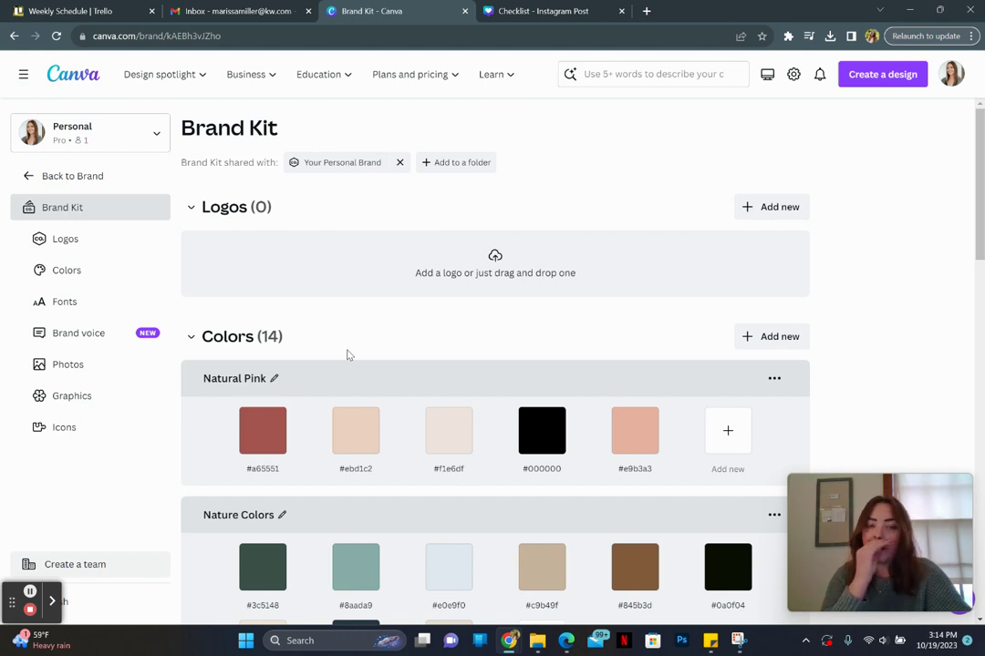
scroll(332, 311, down, 2)
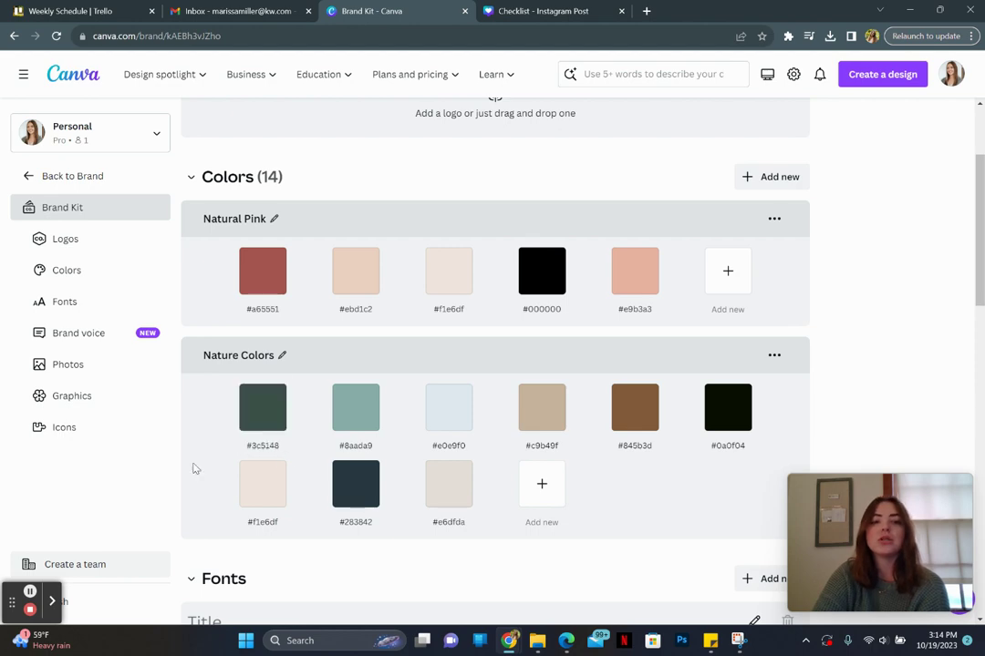
scroll(194, 469, down, 2)
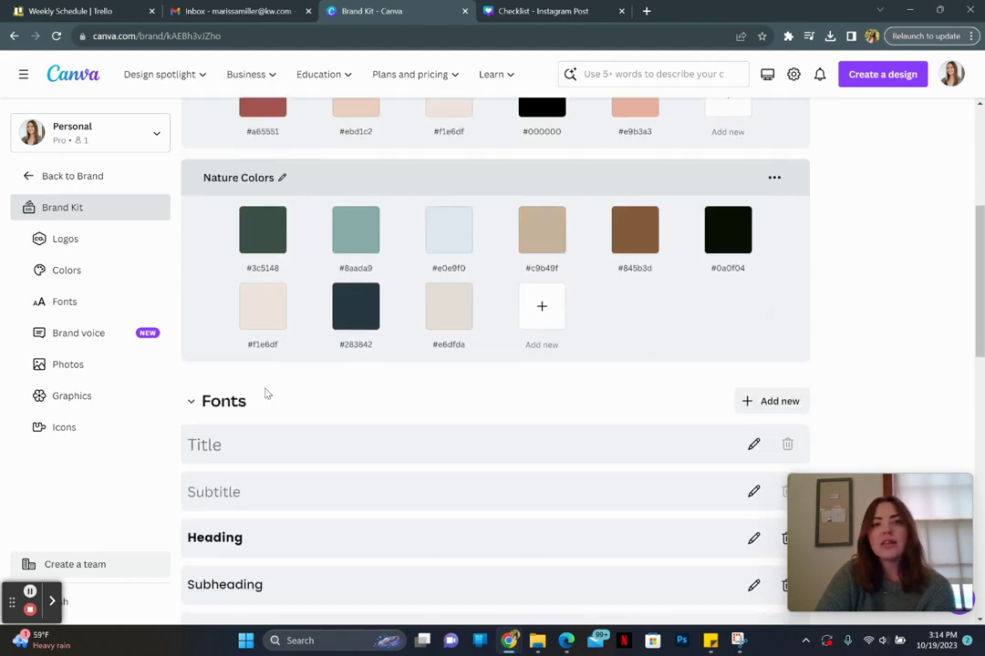
Step: In the Checklist design, try the headshot's grey-green photo color on the page 1 "Showings" text, and undo it
click(537, 9)
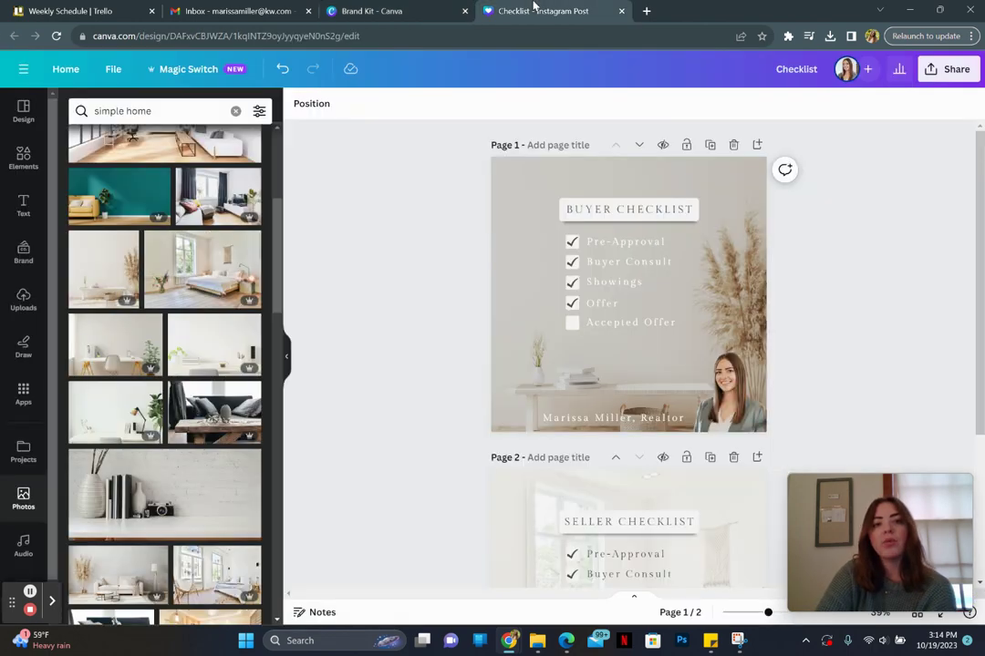
click(608, 281)
click(608, 281)
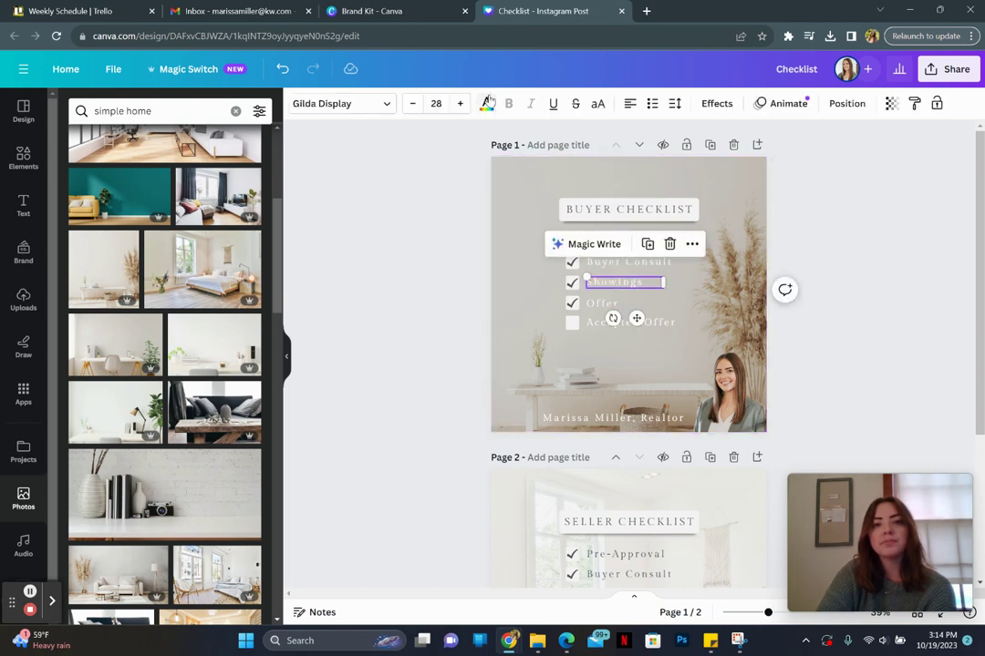
click(487, 103)
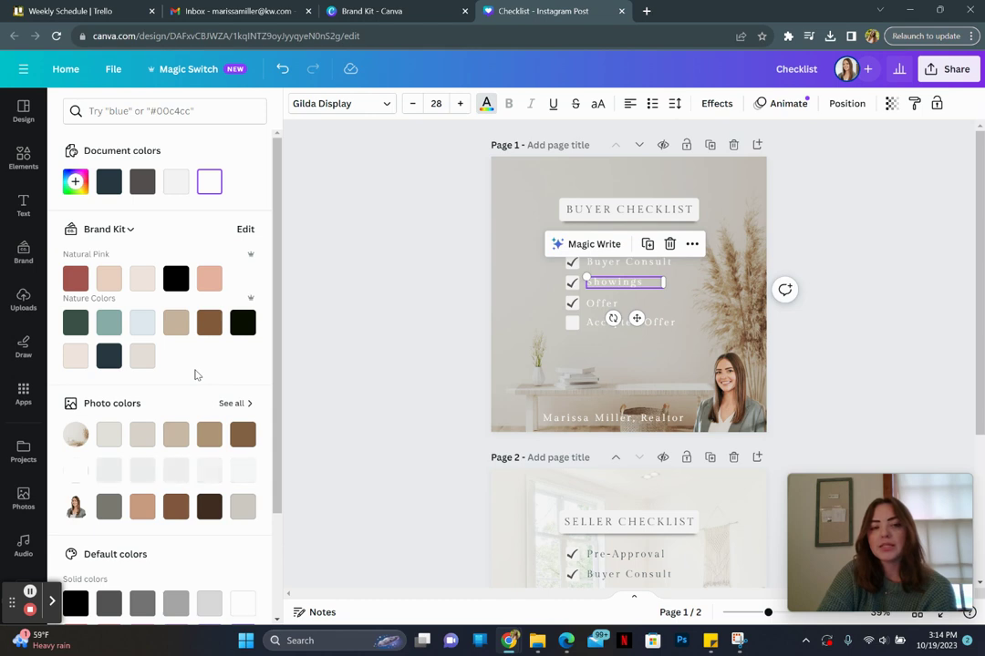
click(108, 507)
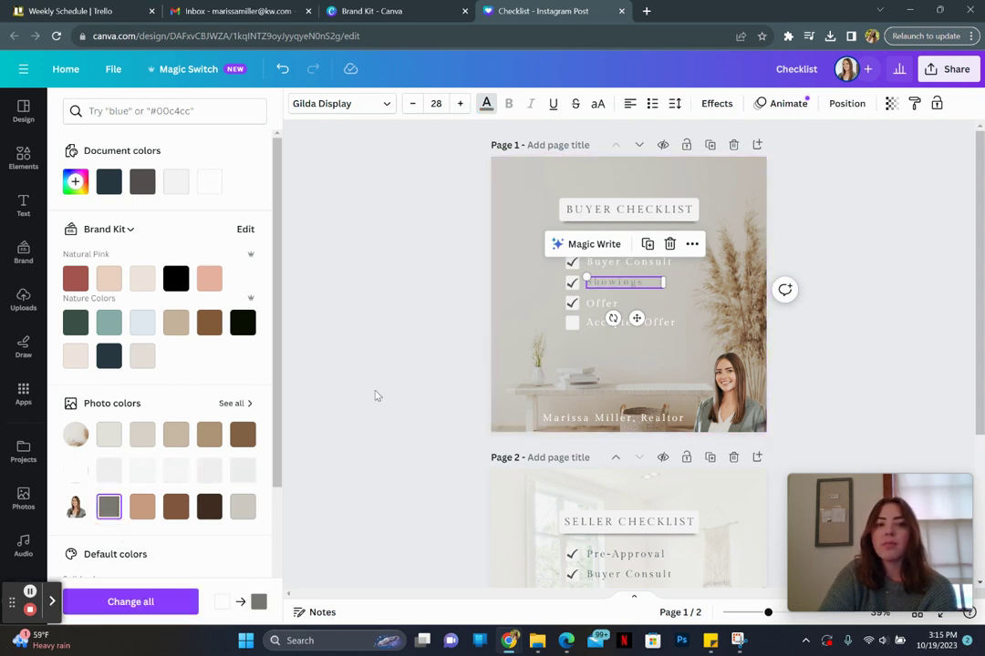
key(ctrl+z)
click(418, 266)
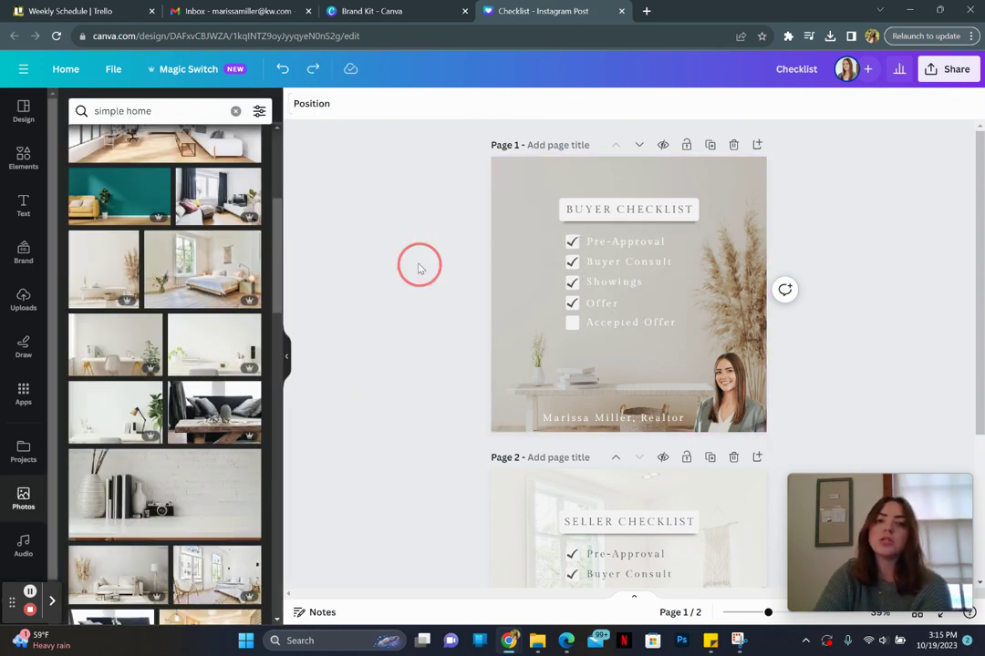
Step: Return to the Brand Kit page and review its fonts and brand voice sections
click(395, 9)
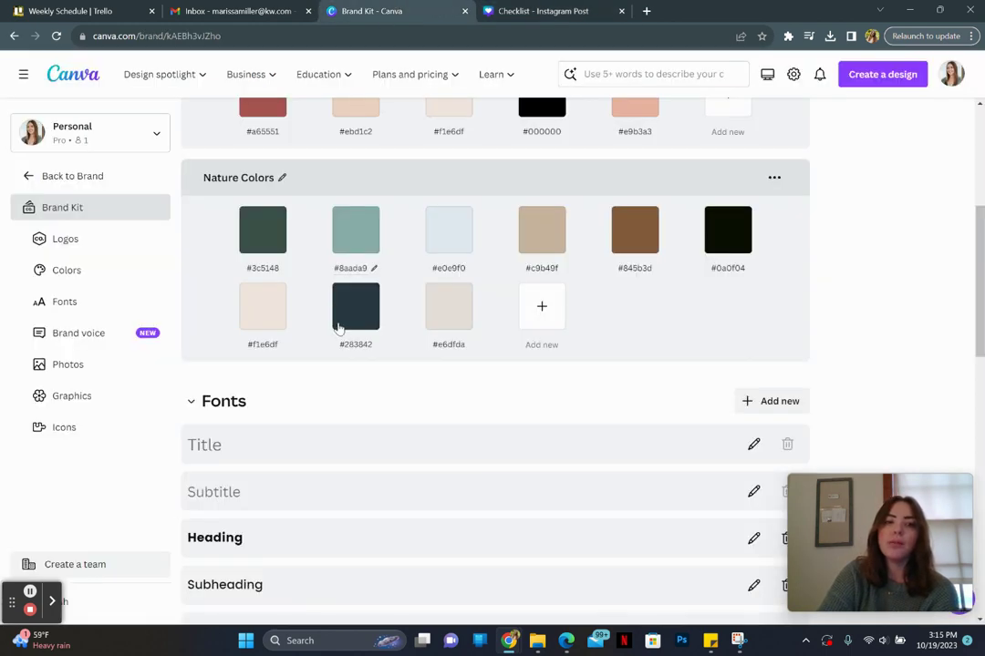
scroll(337, 314, down, 3)
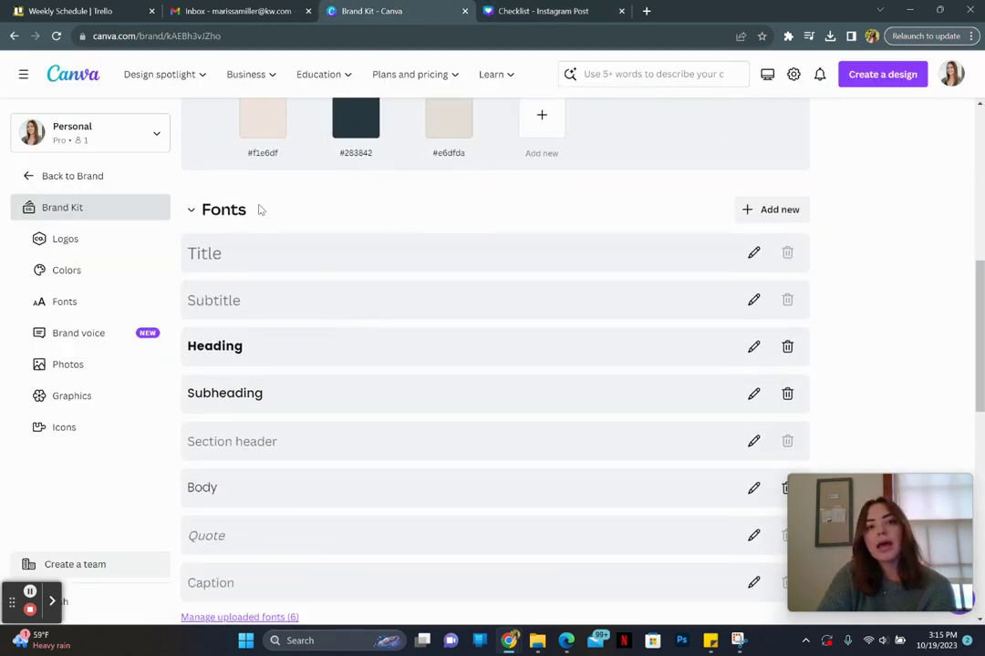
scroll(297, 526, down, 3)
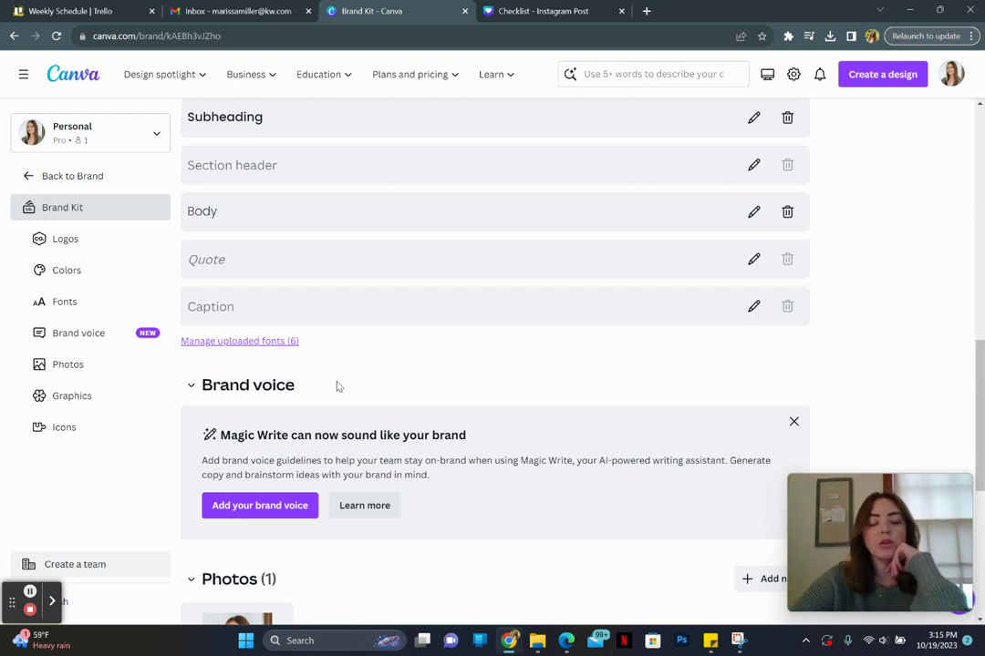
Step: Review the Brand Kit's photos, graphics and icons sections, and return to its logos and color palettes
scroll(337, 386, down, 2)
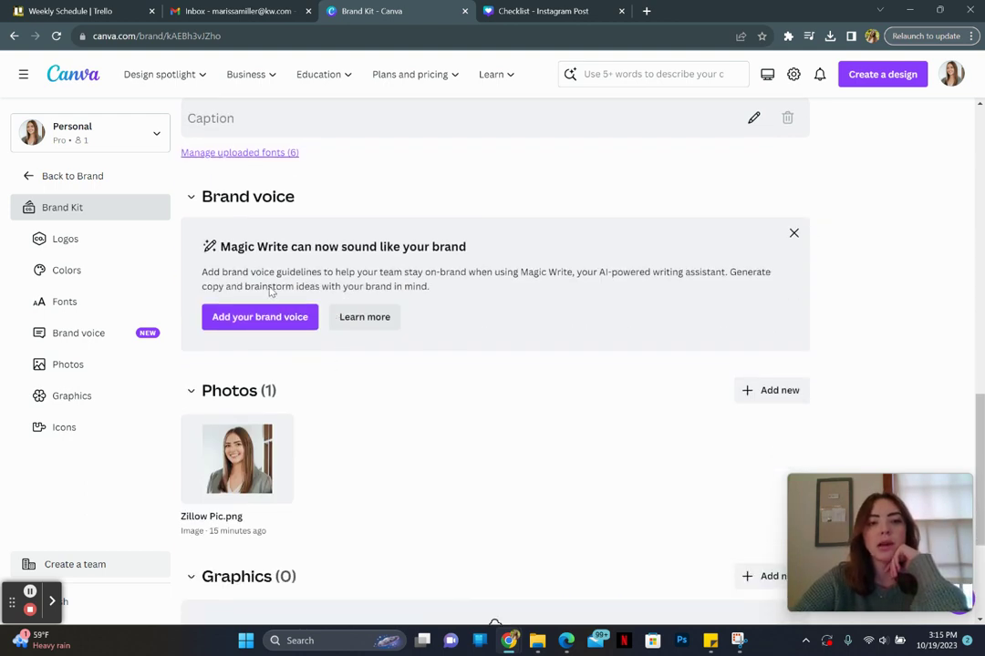
scroll(270, 292, down, 1)
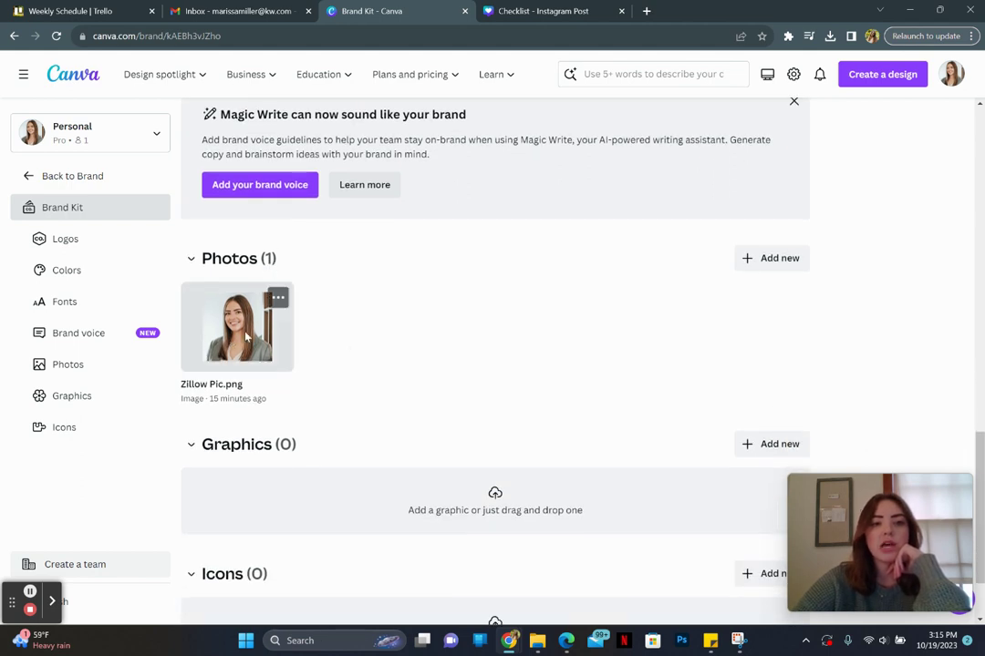
scroll(353, 353, down, 1)
scroll(353, 353, up, 10)
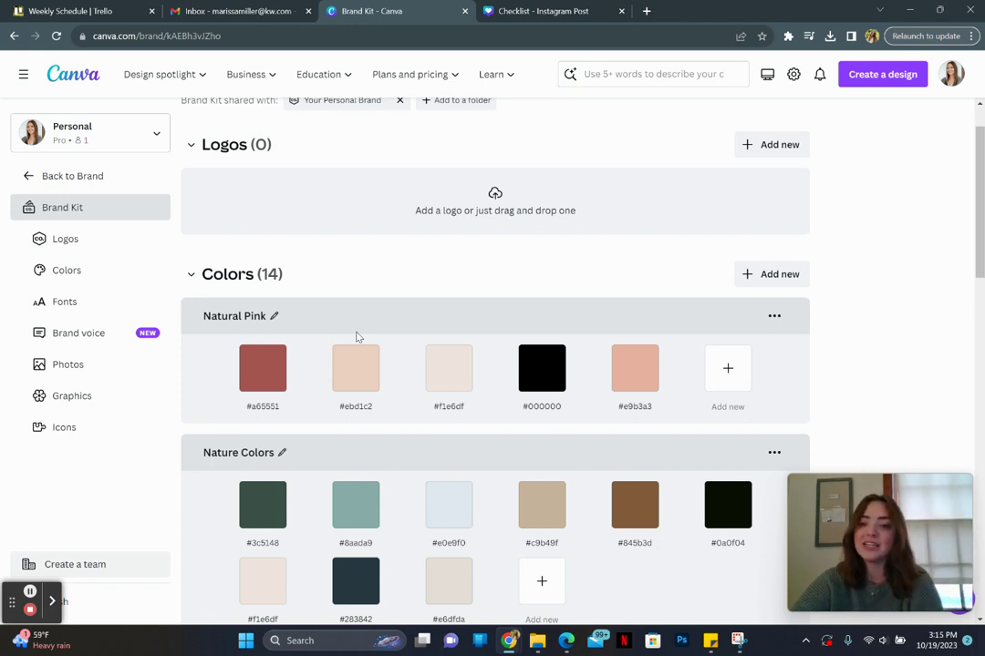
scroll(357, 337, up, 1)
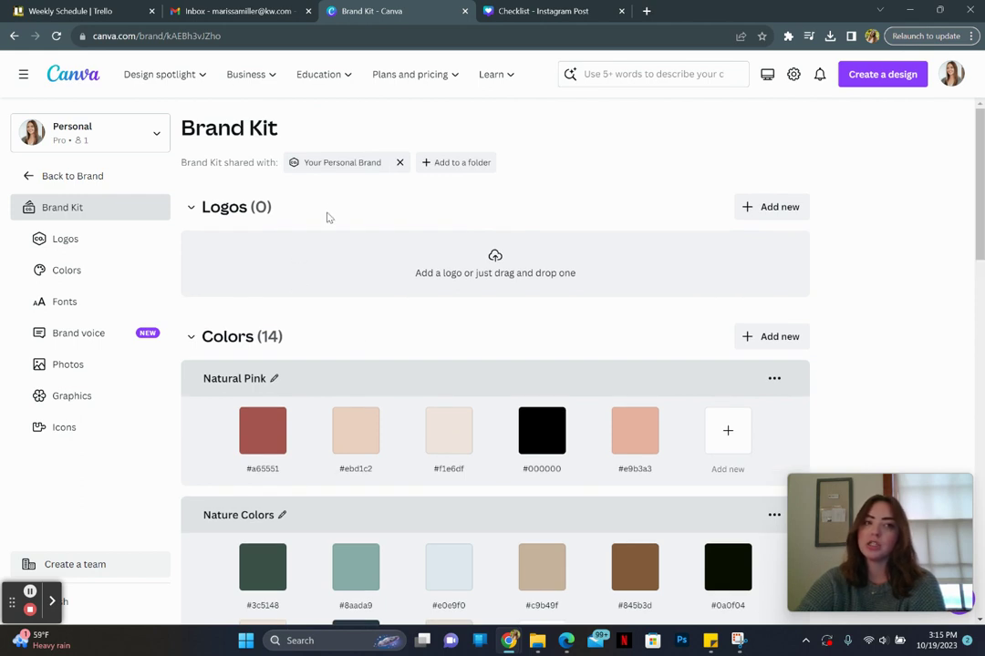
Step: Leave the Brand Kit for the Canva home page and show the folders under Projects
click(28, 173)
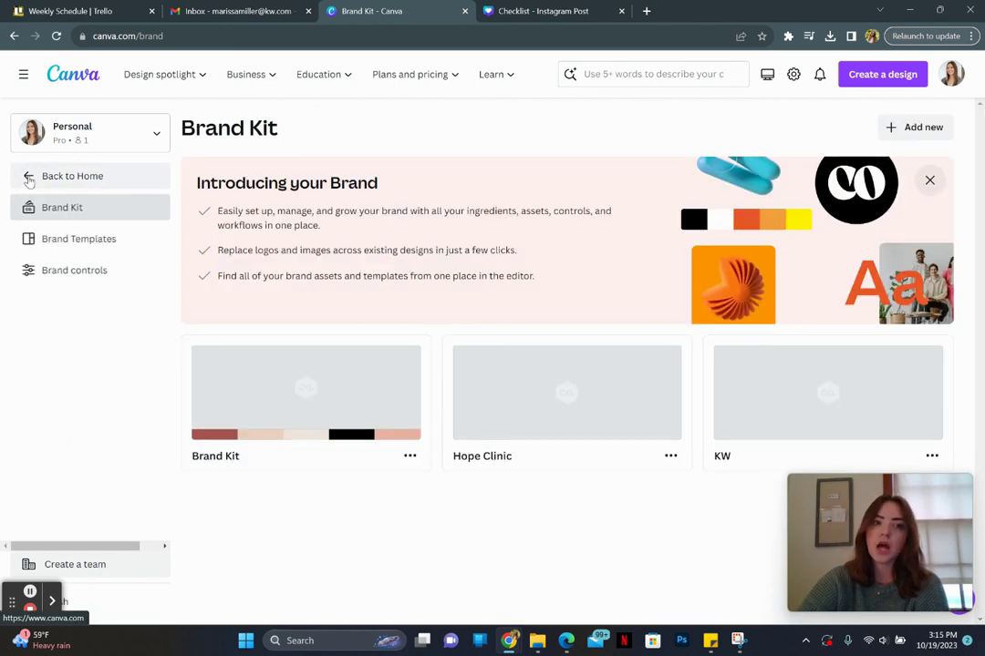
click(60, 78)
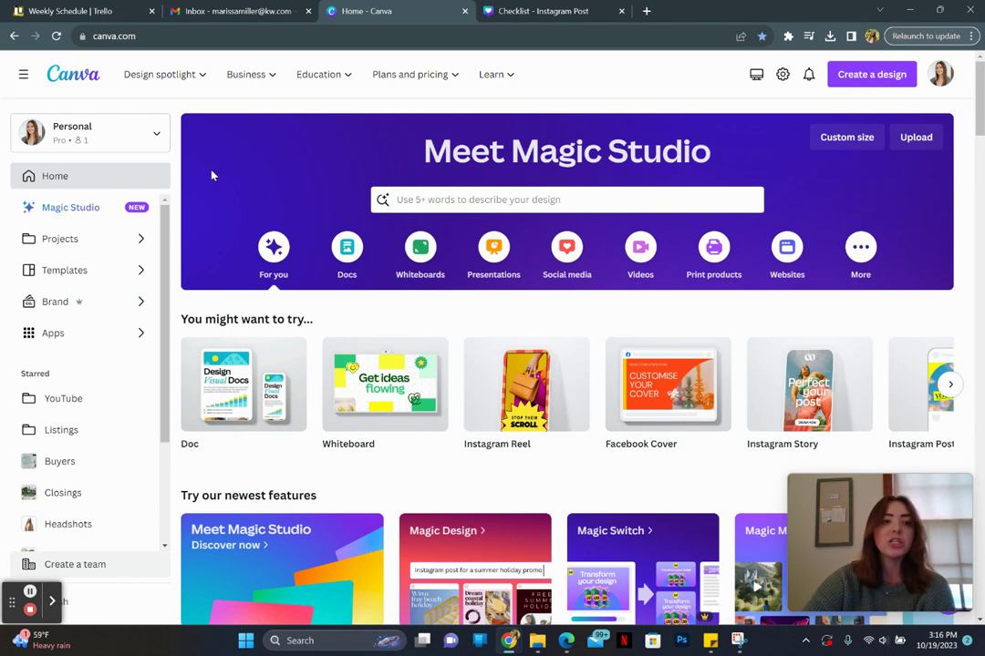
click(126, 240)
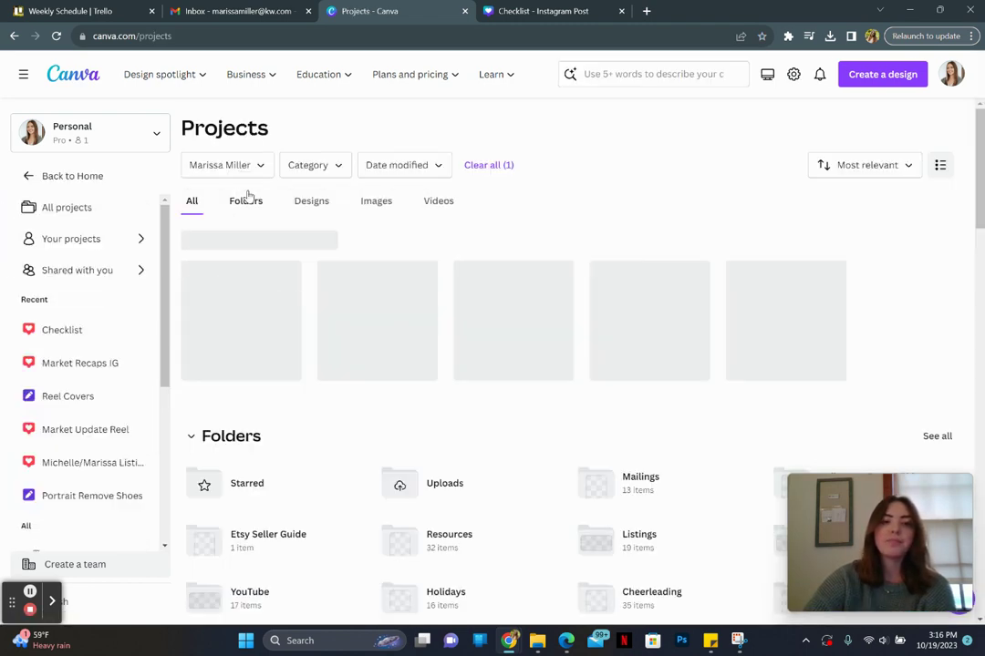
click(243, 198)
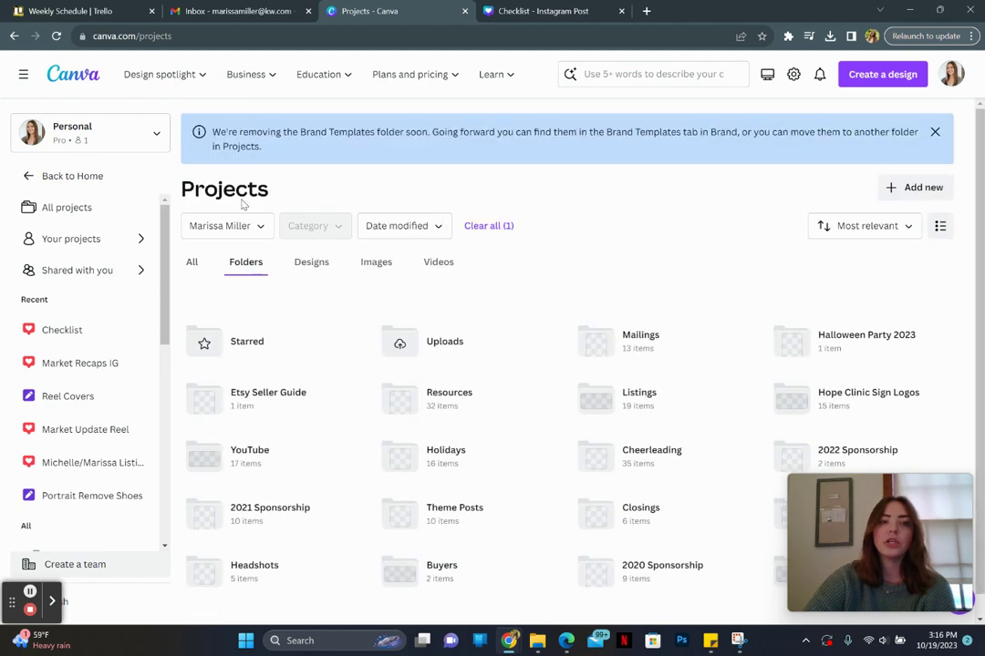
Step: Create a project folder named with the property's street address and a seller name placeholder, and open it
click(903, 193)
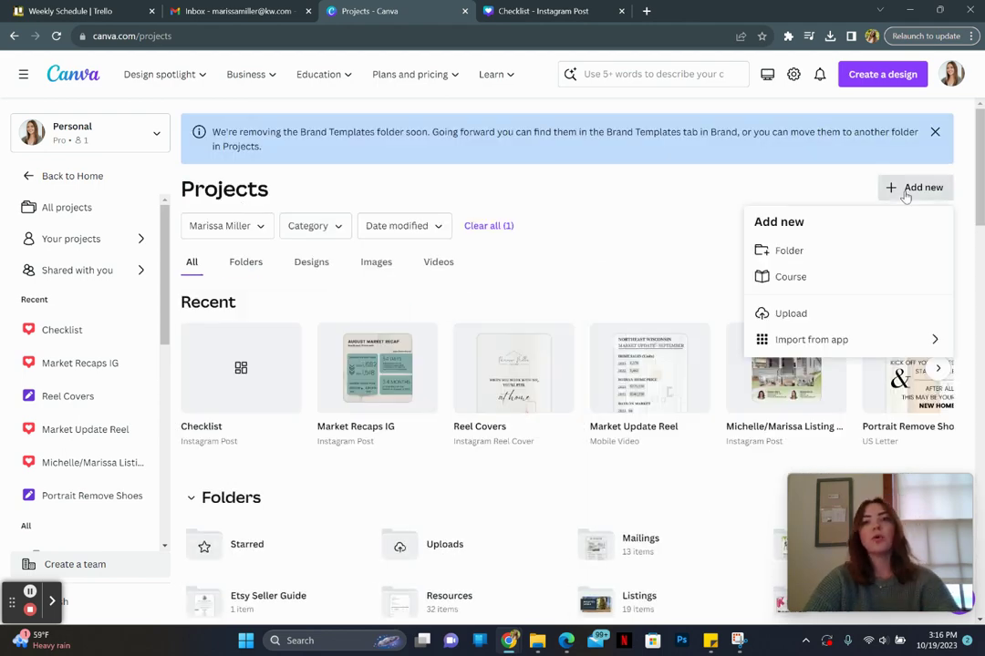
click(810, 255)
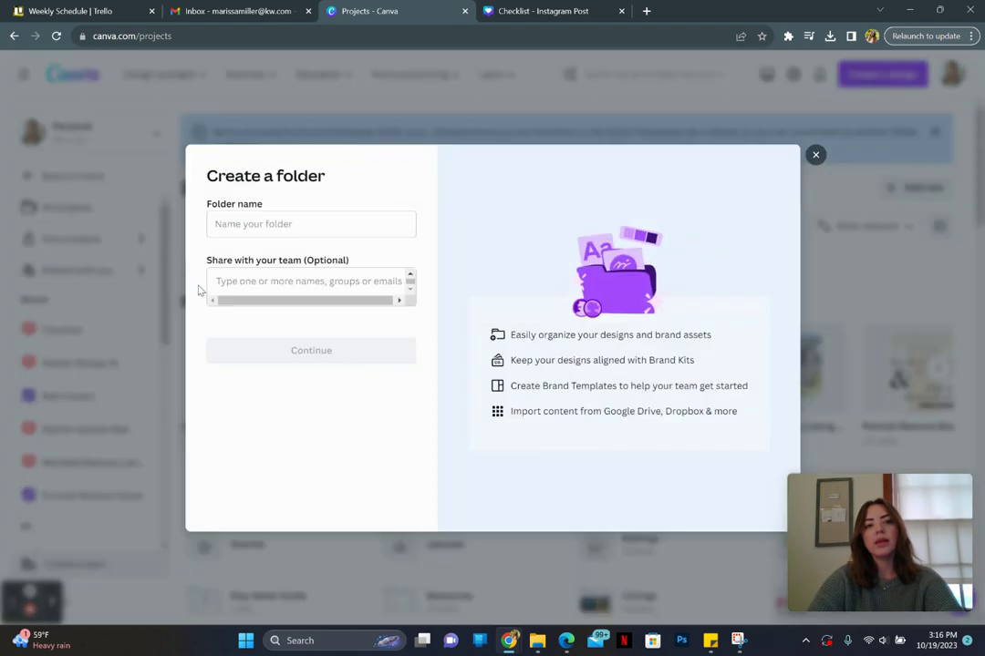
text(123 Main Street | Seller Name)
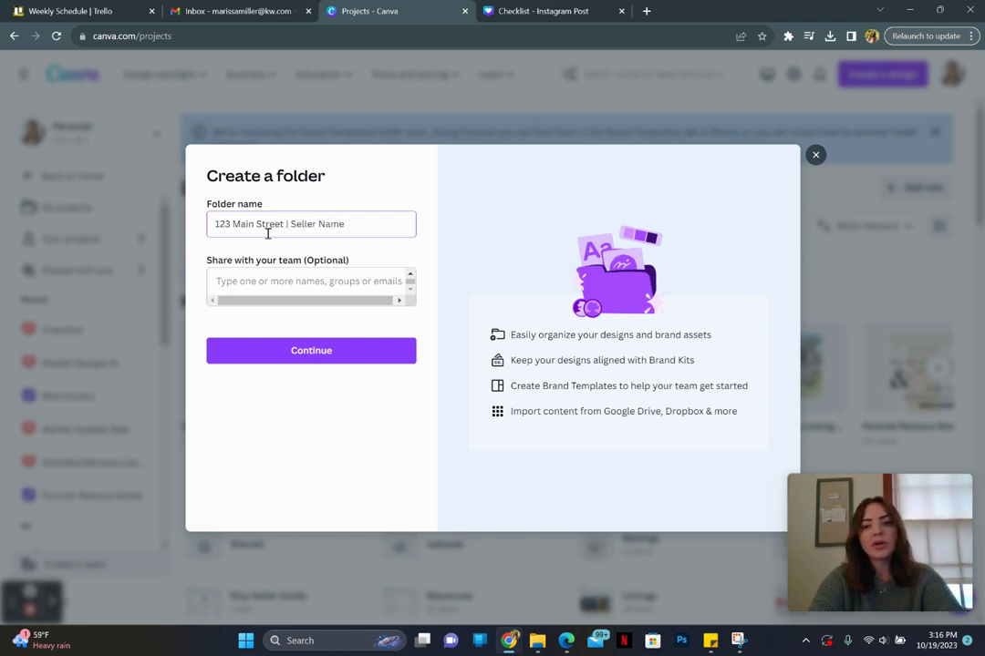
click(322, 367)
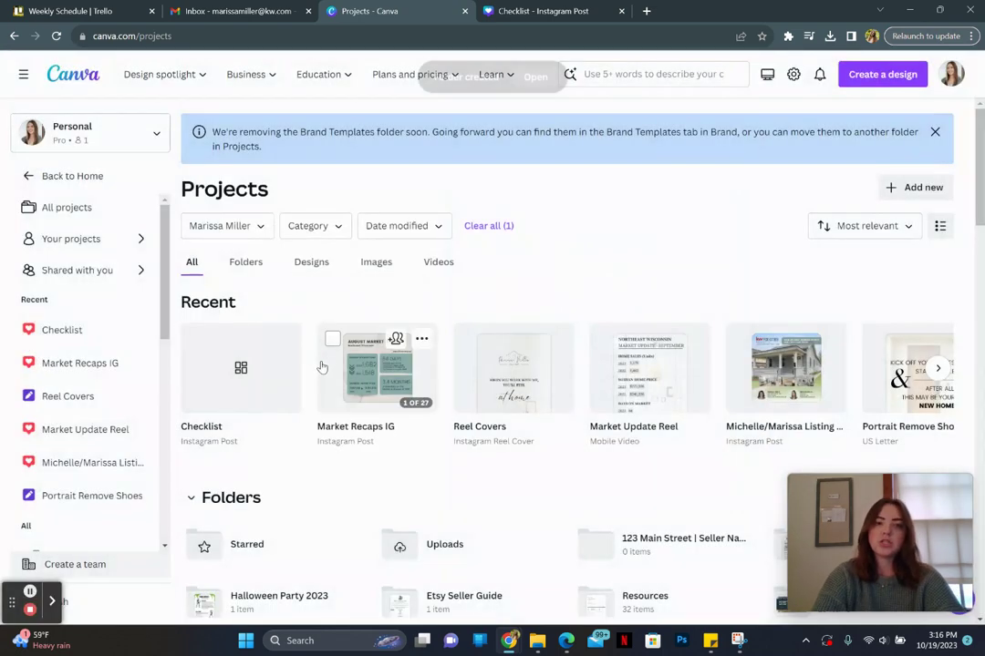
click(535, 78)
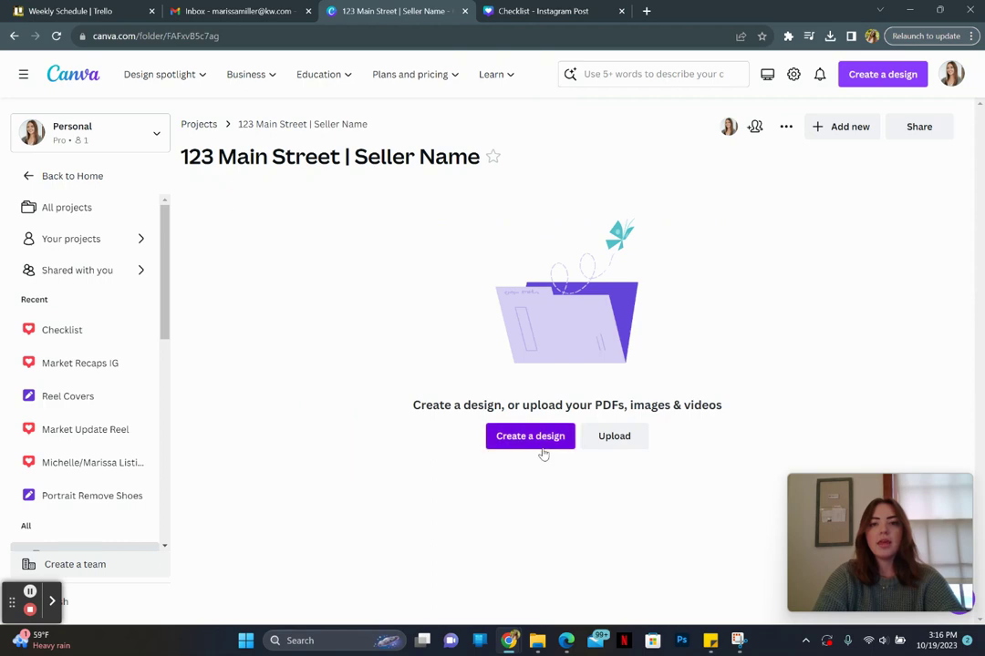
Step: Upload all listing photos, photo-1 through photo-28, from the first Documents property folder's Photos subfolder, and look through them in the new folder
click(613, 437)
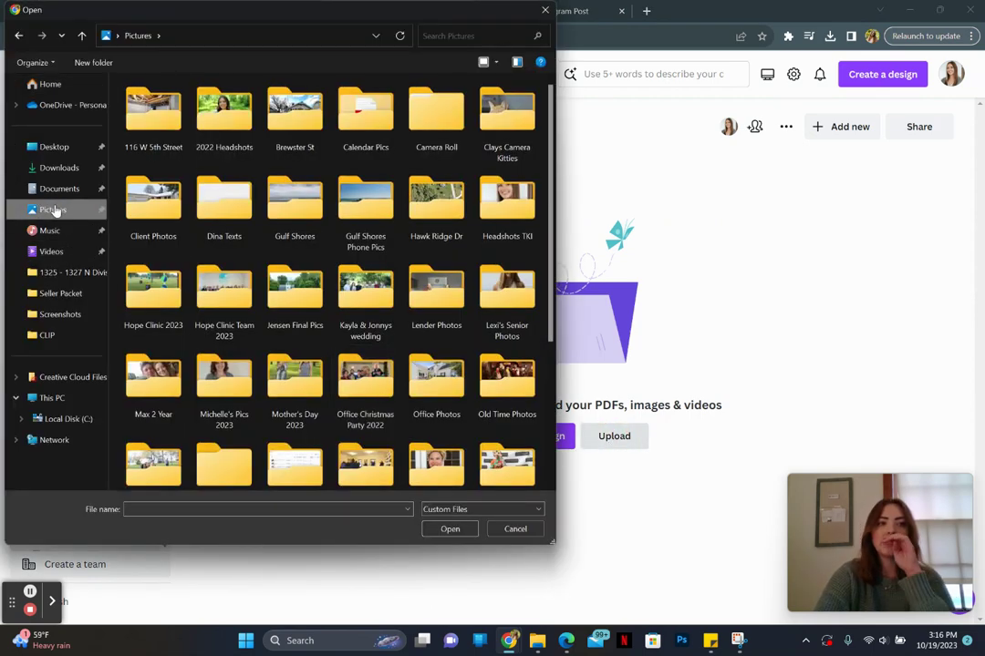
click(55, 191)
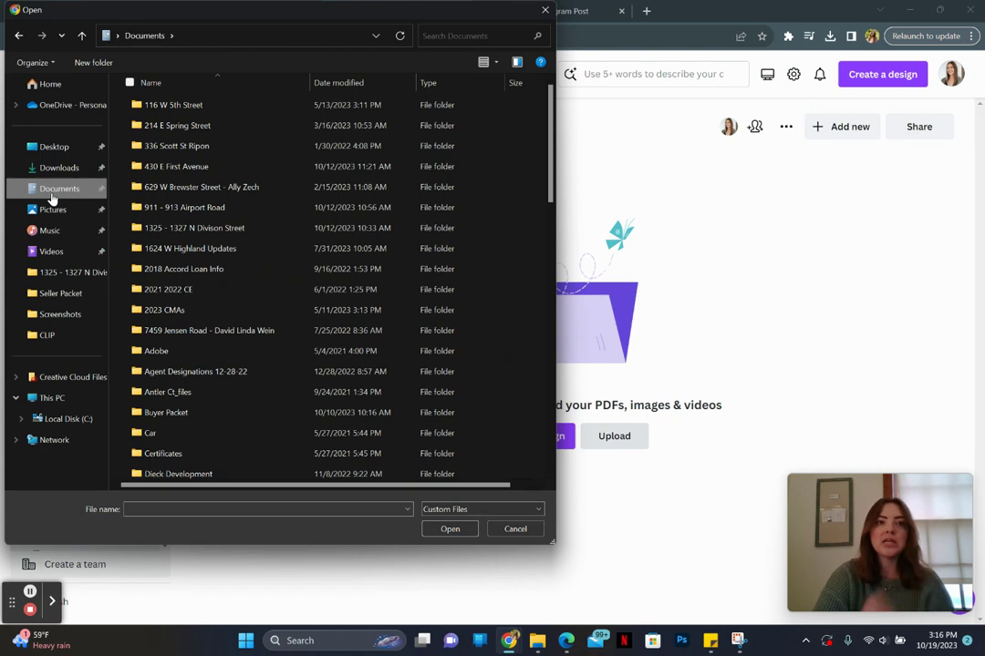
double_click(164, 104)
double_click(155, 105)
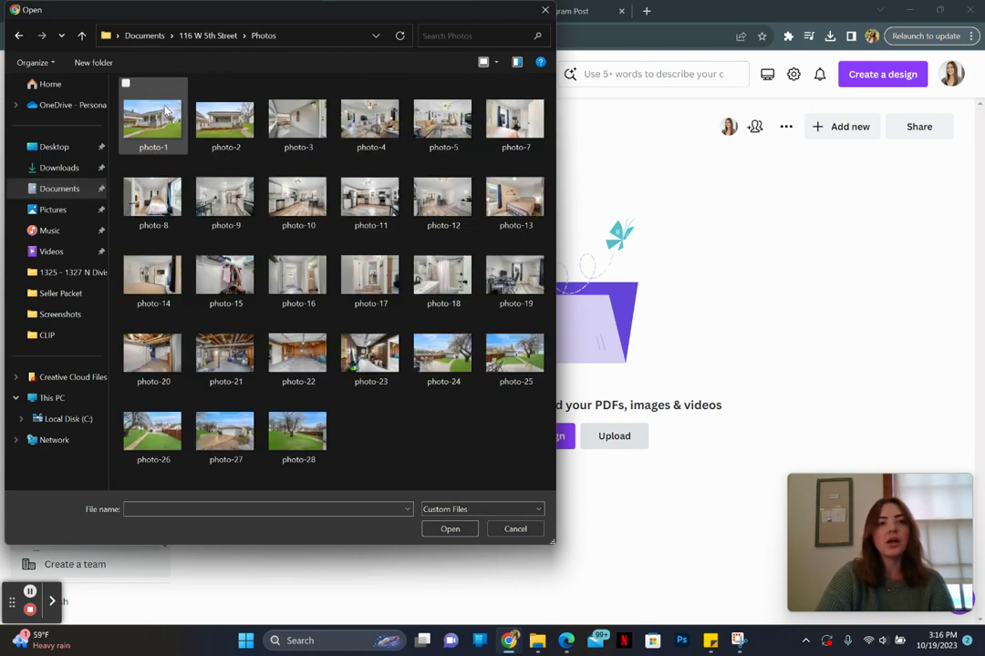
click(158, 125)
shift+click(297, 438)
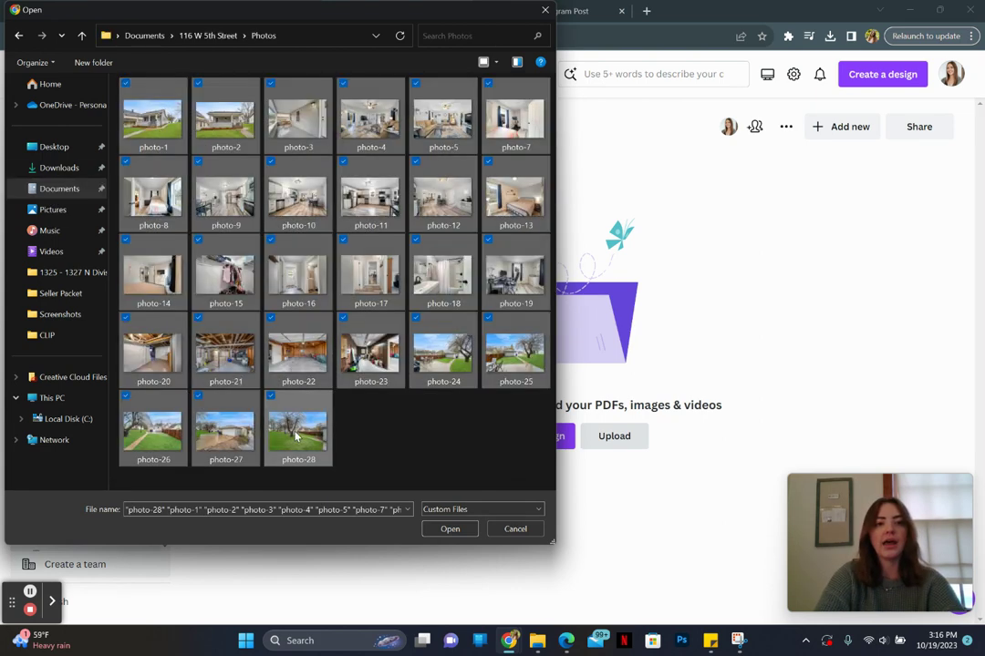
click(450, 529)
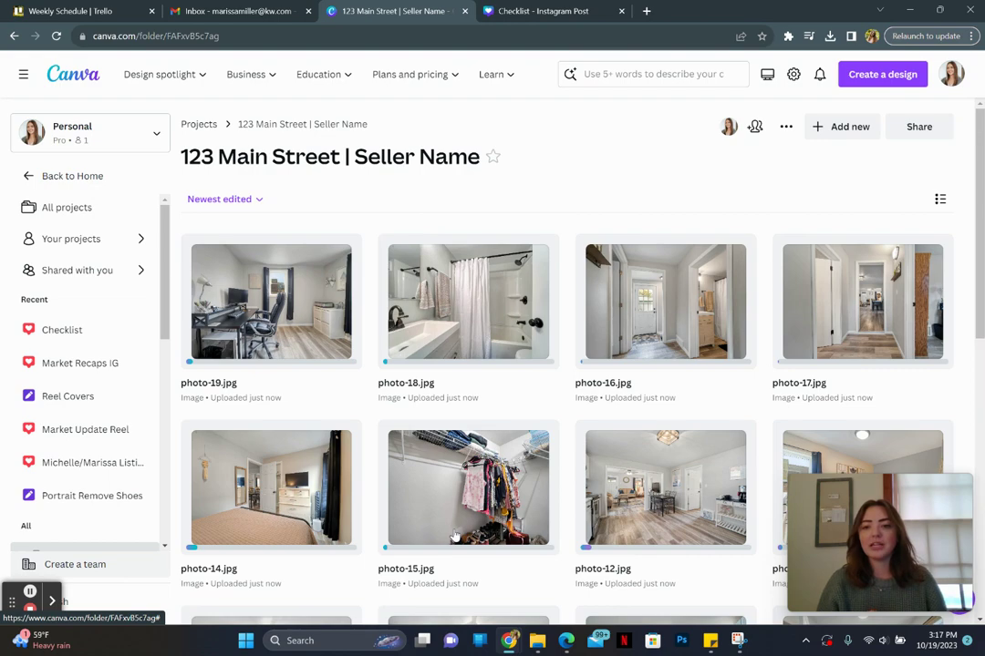
scroll(455, 536, down, 5)
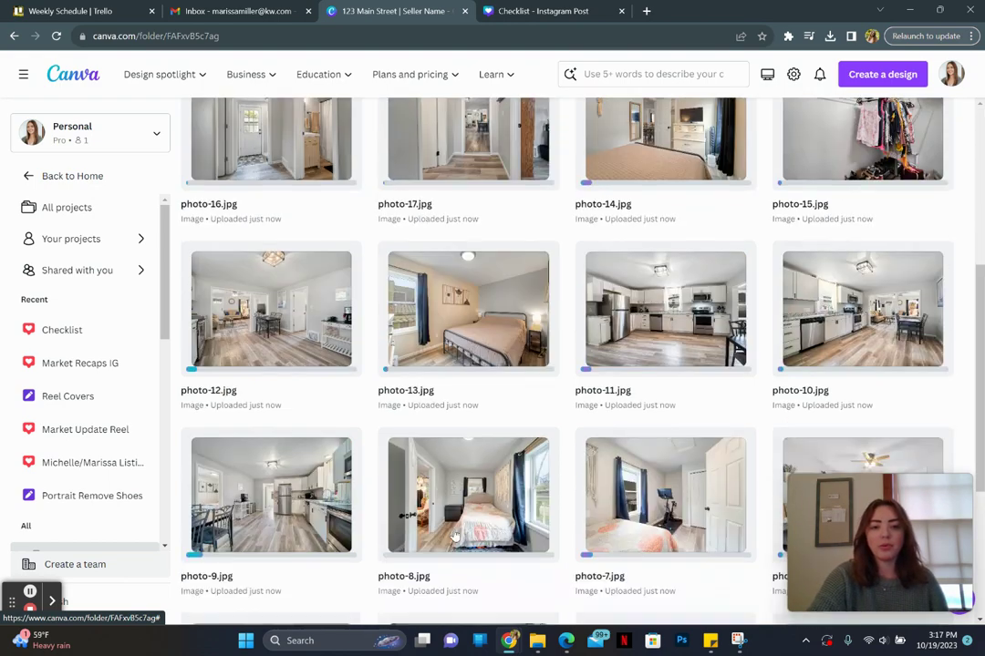
scroll(455, 536, up, 5)
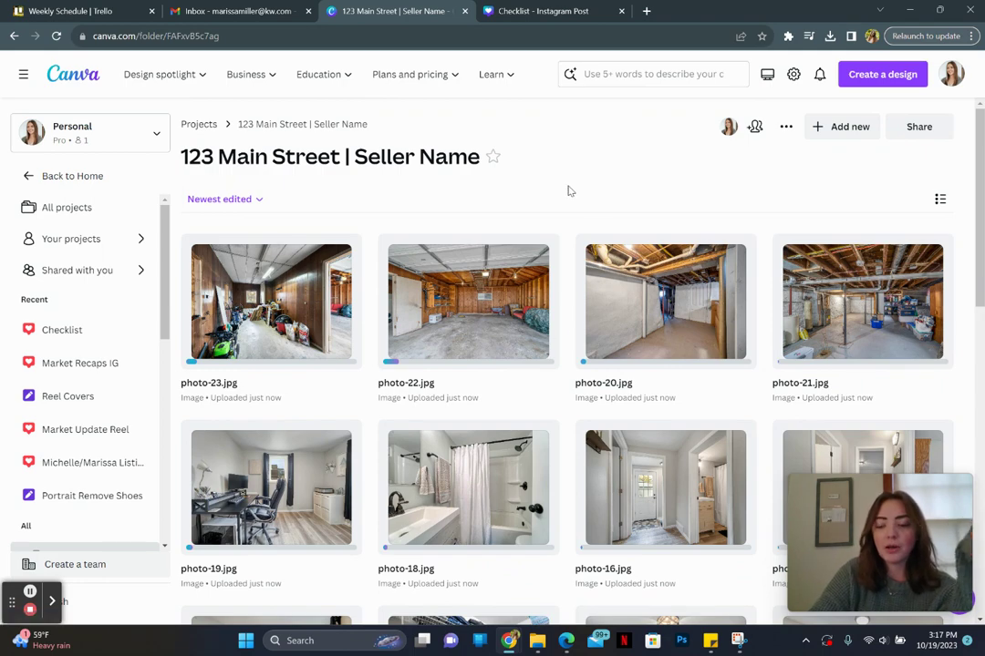
Step: Review the list of folders under Projects and the starred folders on the home page
click(196, 125)
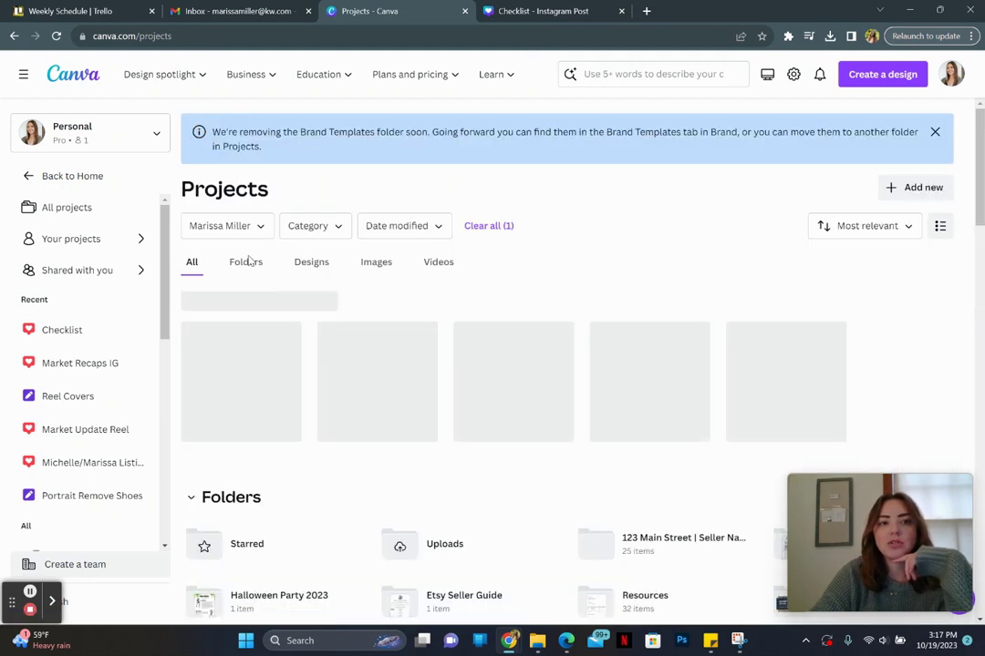
click(246, 263)
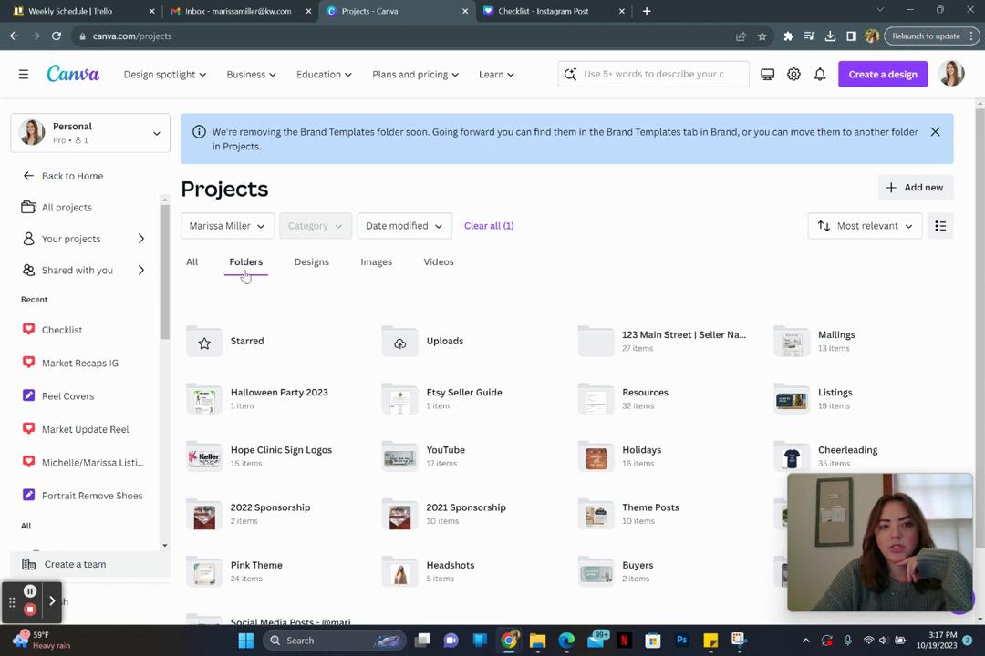
mouse_move(165, 290)
mouse_down()
mouse_move(168, 401)
mouse_move(161, 285)
mouse_up()
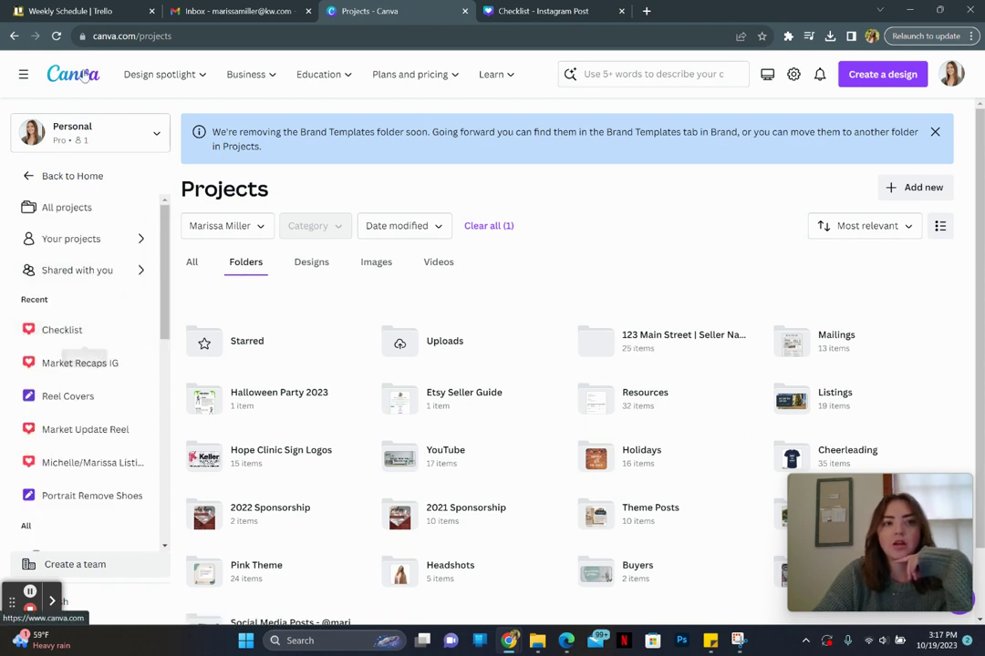
click(74, 75)
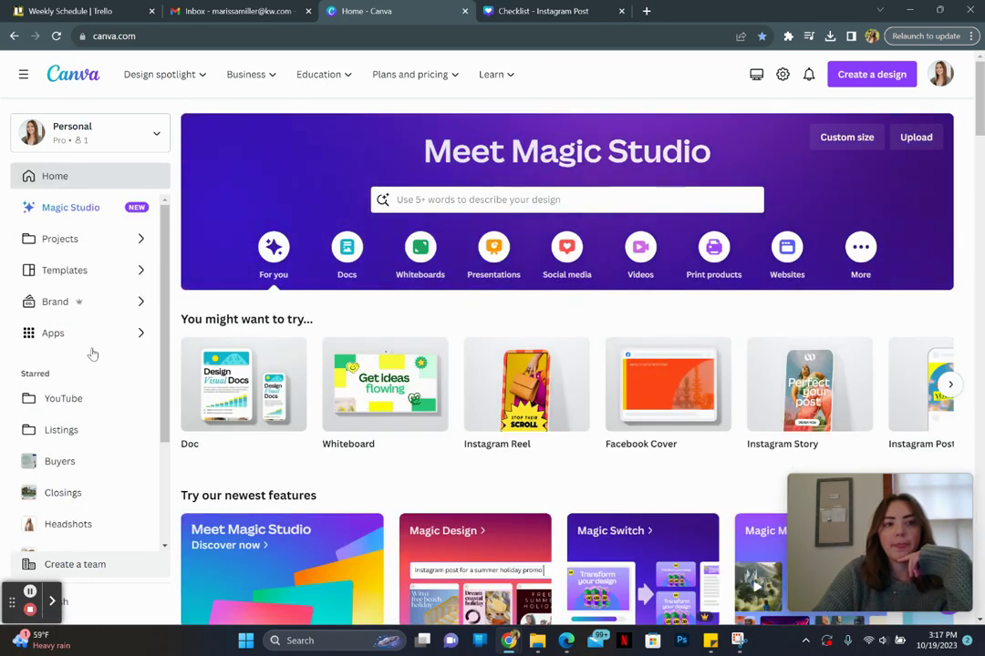
click(165, 404)
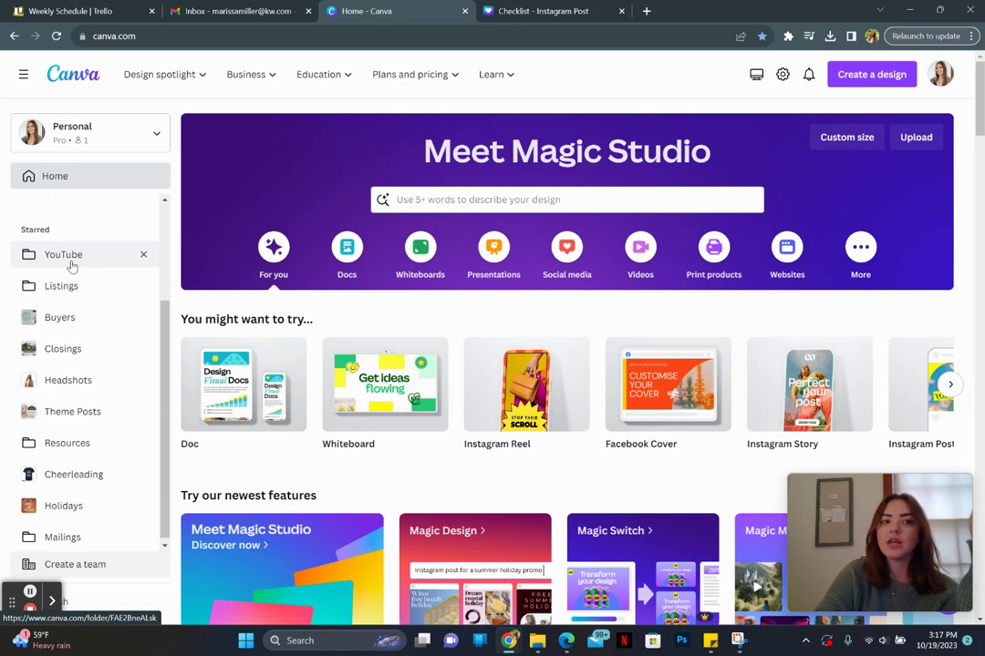
drag(165, 402, 166, 205)
Step: Open the Listings folder from the project folders, remove its star, and star it again
click(93, 241)
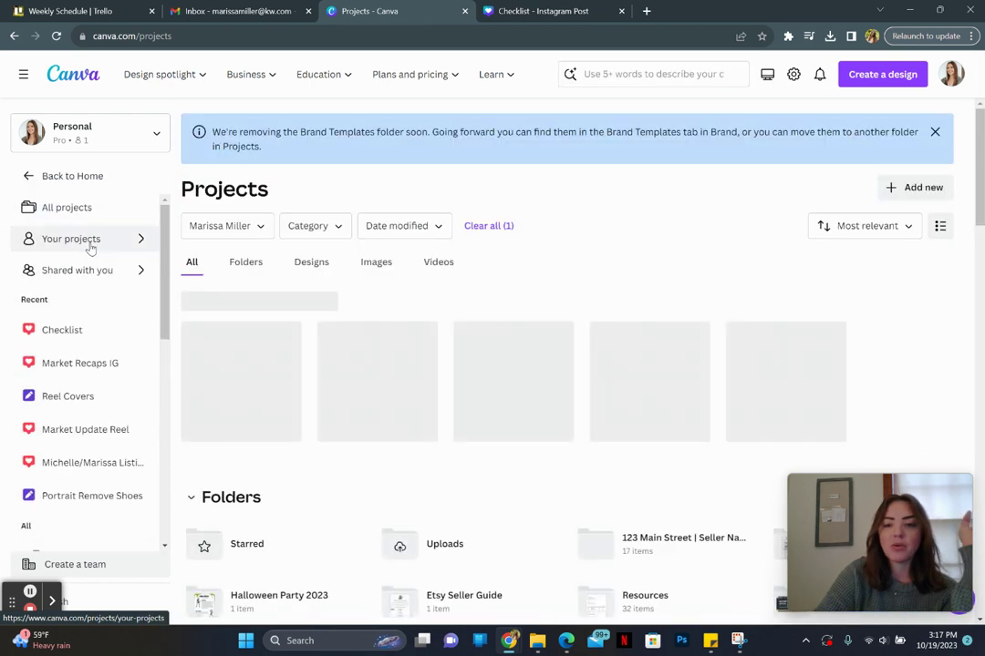
click(253, 266)
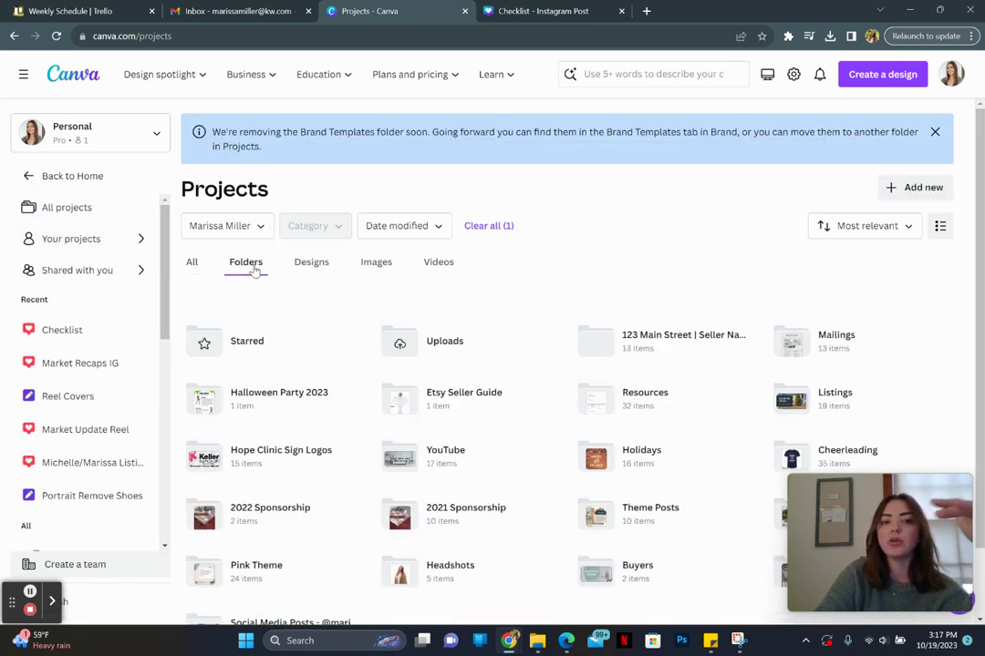
scroll(552, 493, down, 1)
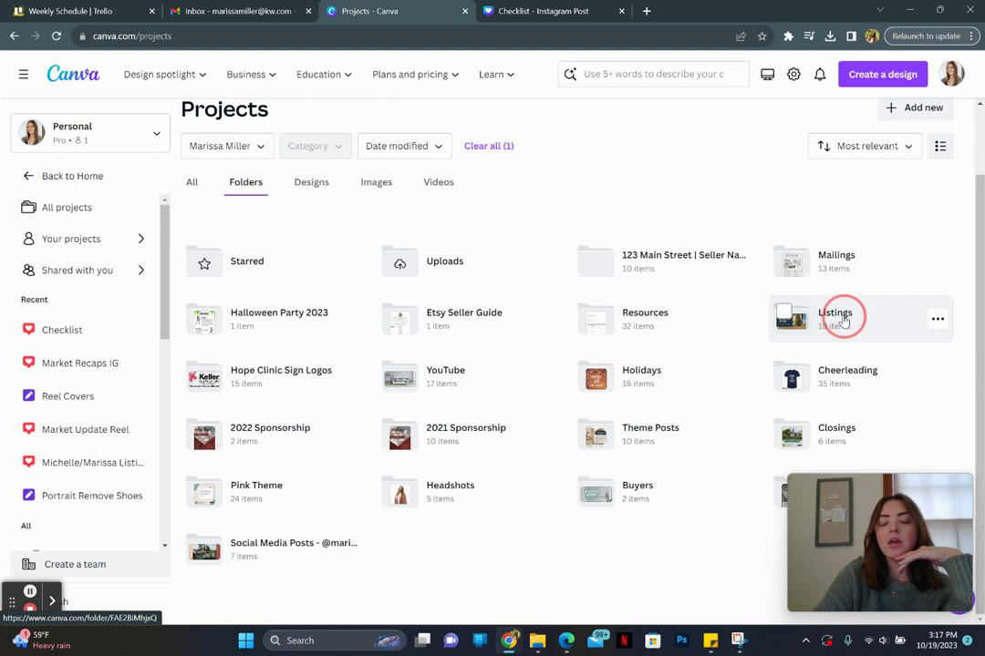
click(843, 317)
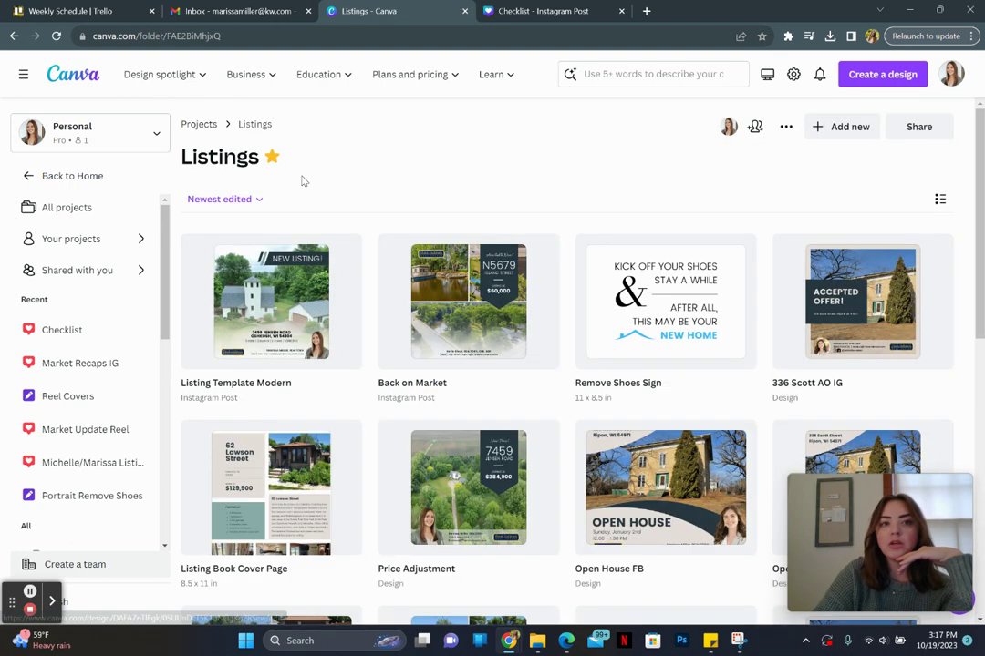
click(272, 157)
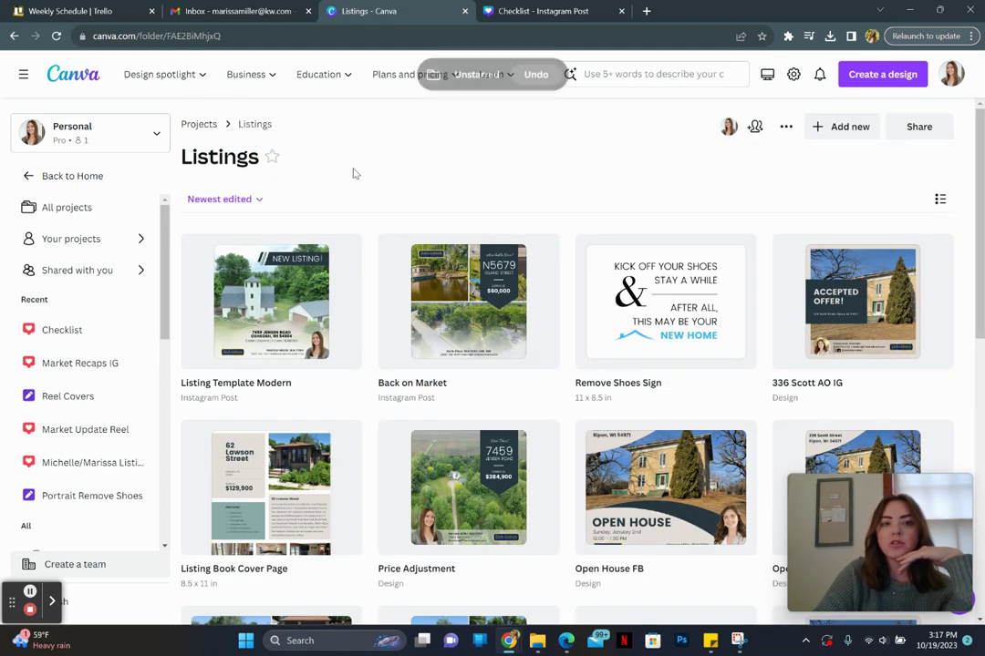
click(271, 159)
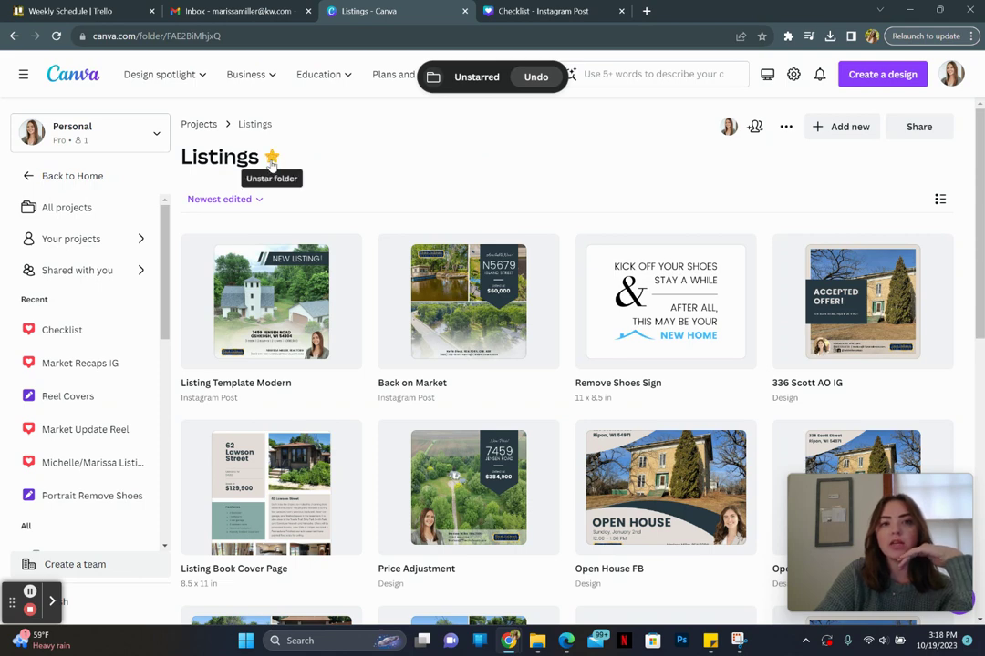
Step: Return to the home page and open the Listings folder from the starred folders
click(199, 125)
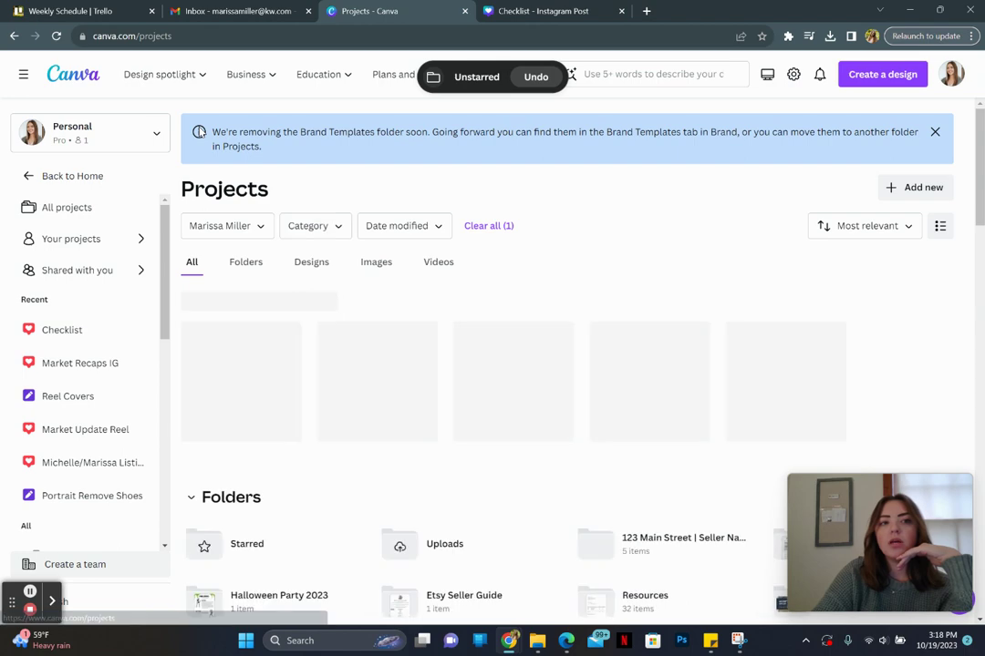
click(73, 176)
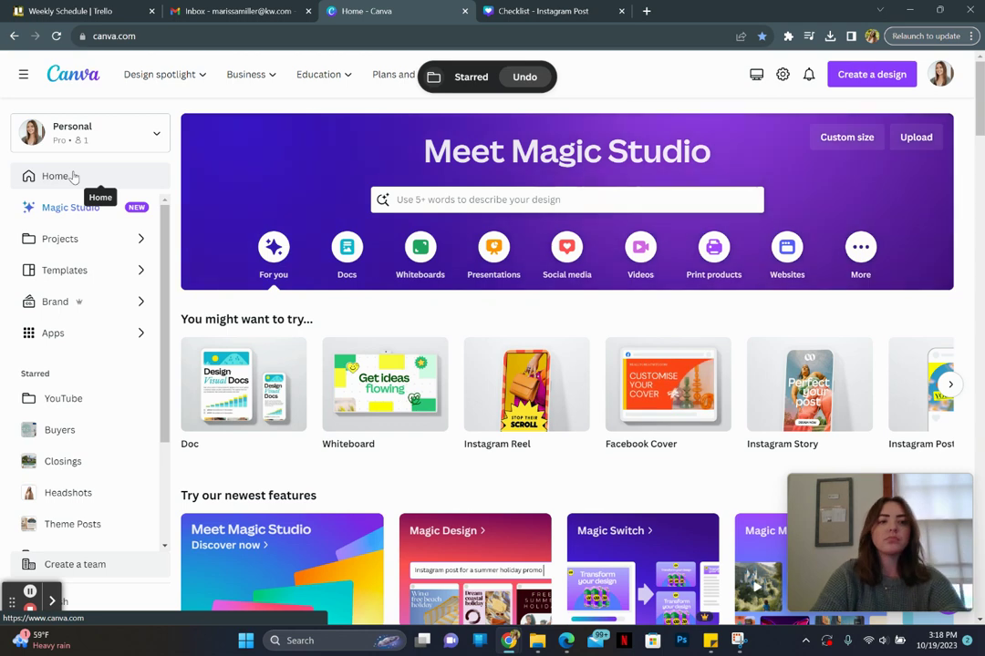
scroll(68, 481, down, 2)
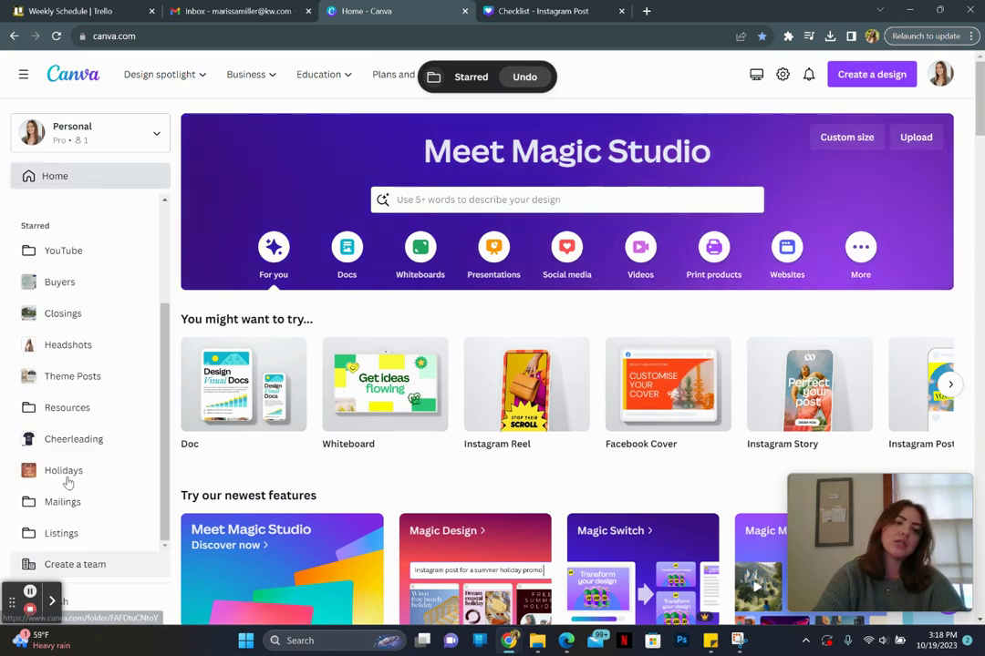
click(63, 533)
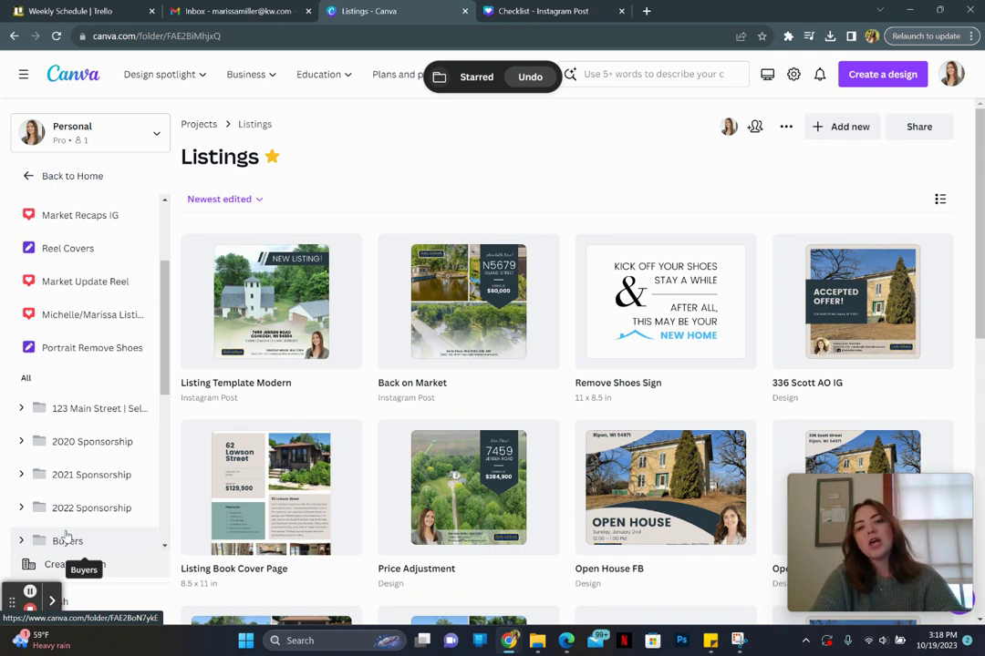
Step: Open the Listing Template Modern design from the Listings folder and duplicate its third page
click(270, 335)
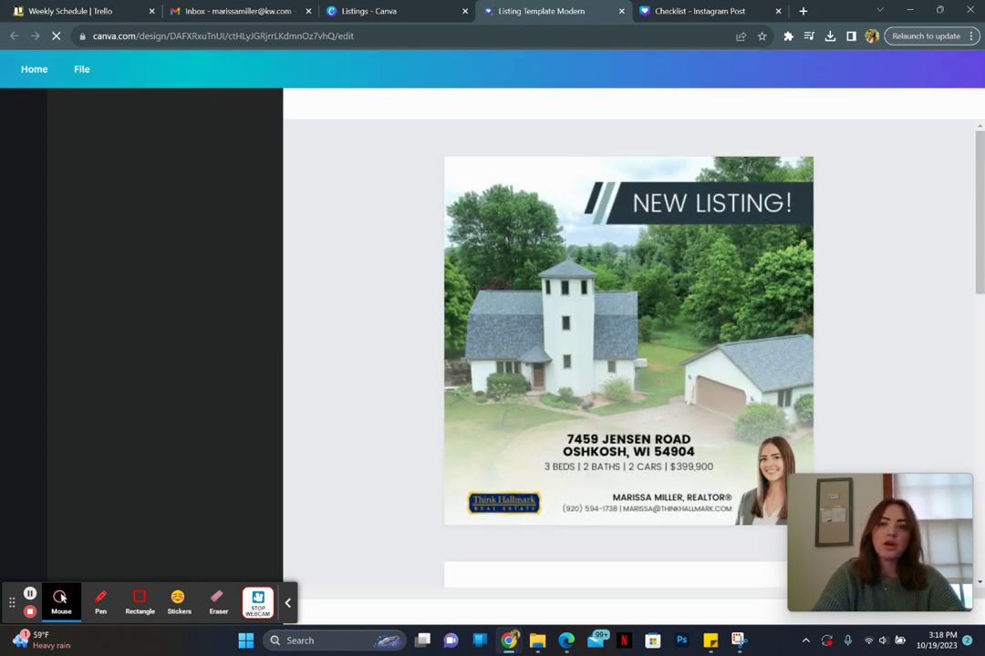
scroll(973, 166, down, 10)
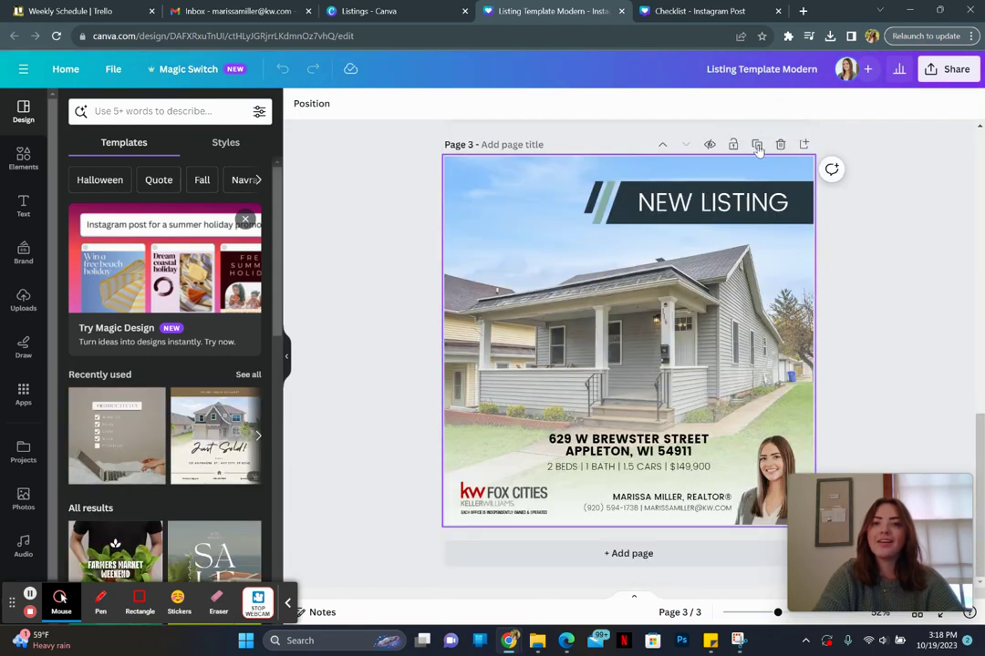
click(755, 145)
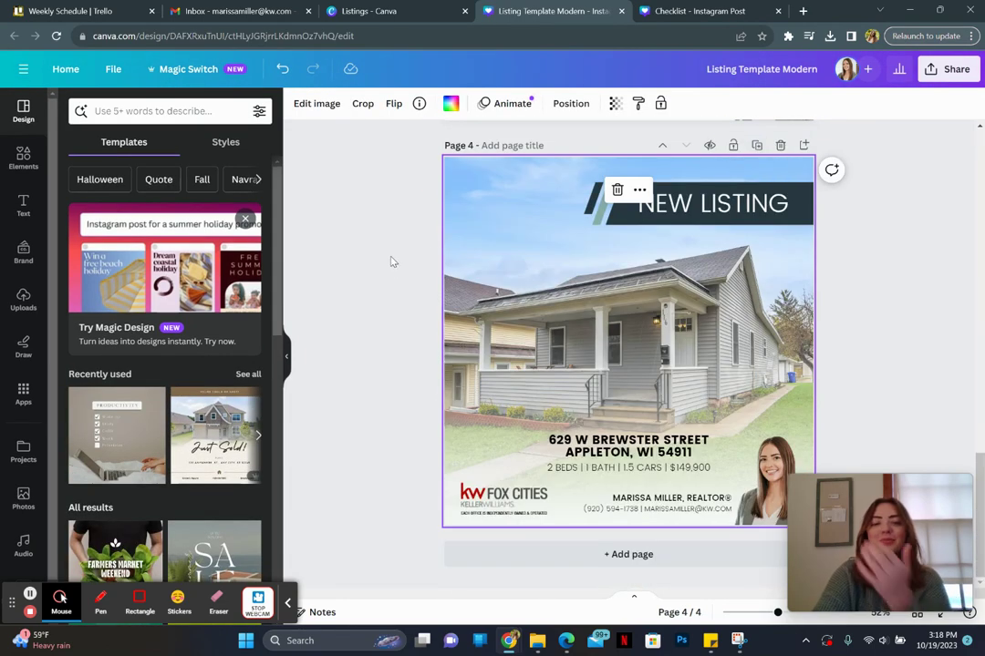
Step: Return to the Listings folder, open the Back on Market design, duplicate its only page, and dismiss the comment notification tip
click(384, 13)
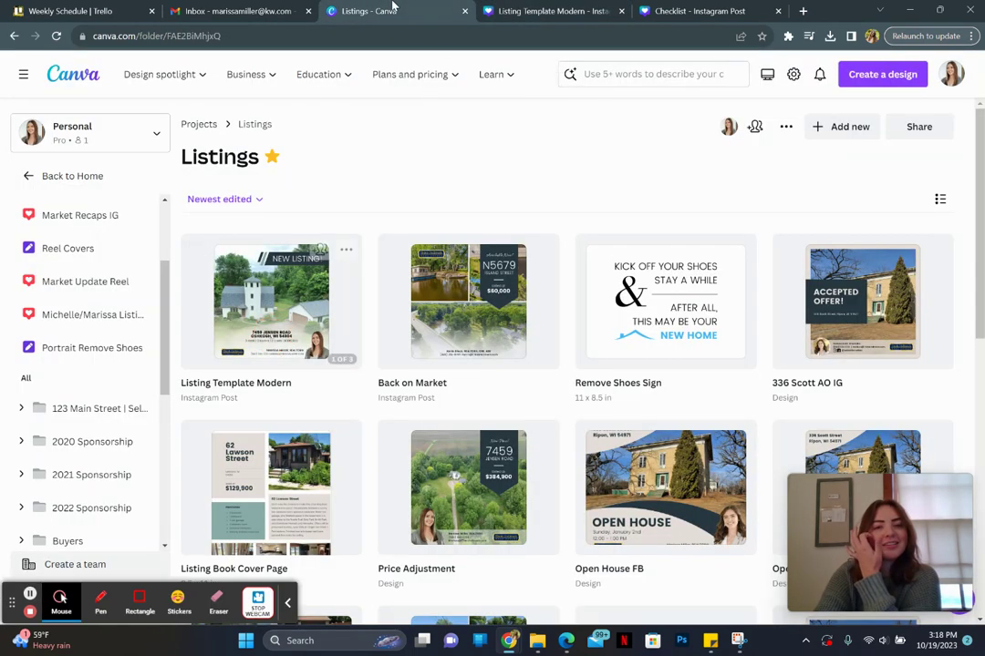
click(462, 316)
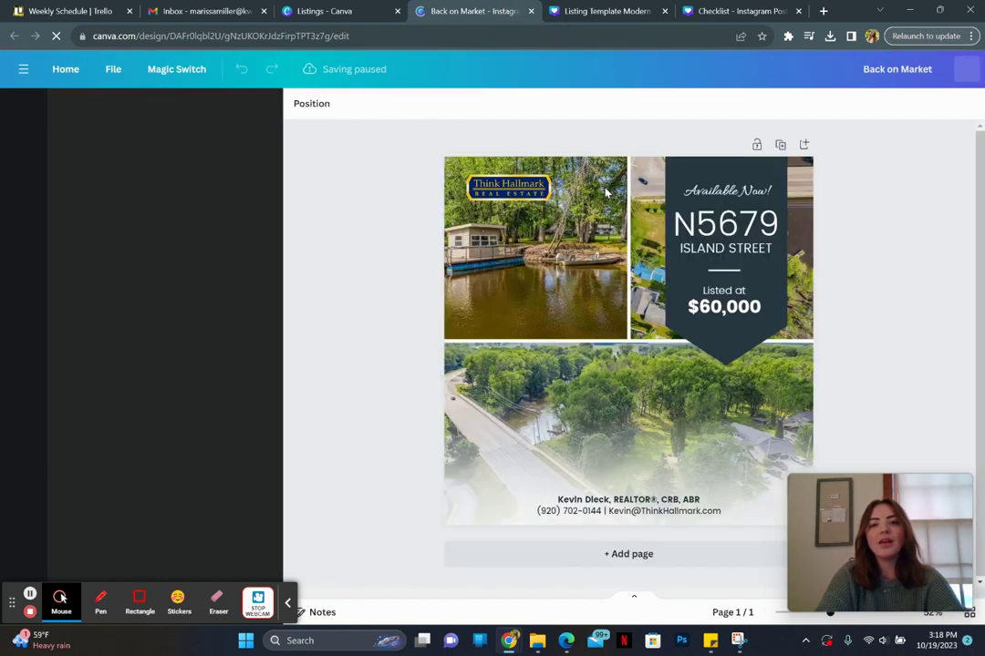
click(780, 147)
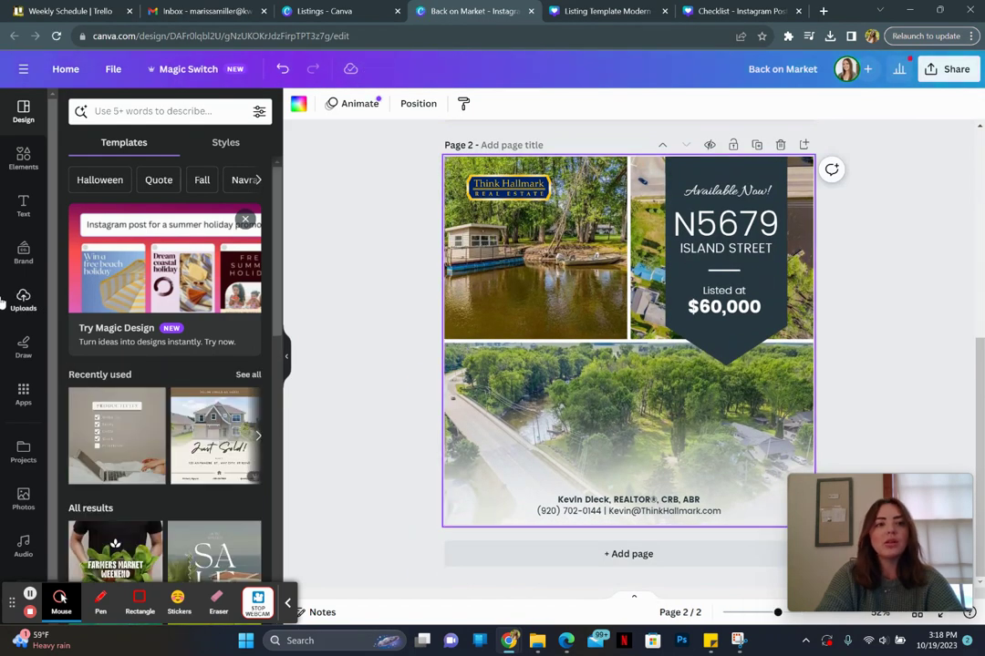
scroll(11, 437, down, 1)
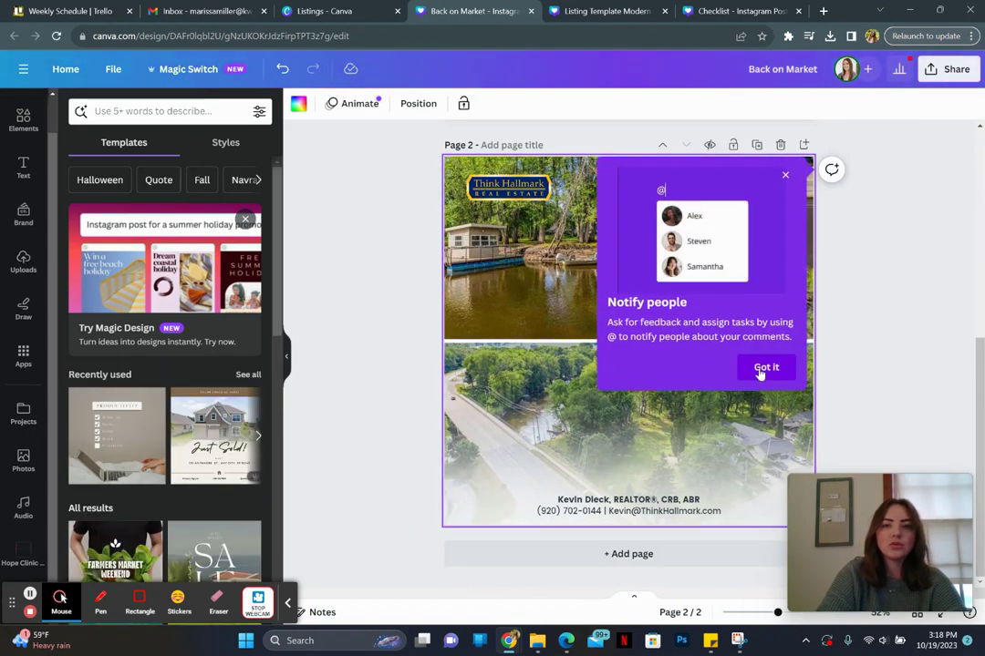
click(784, 177)
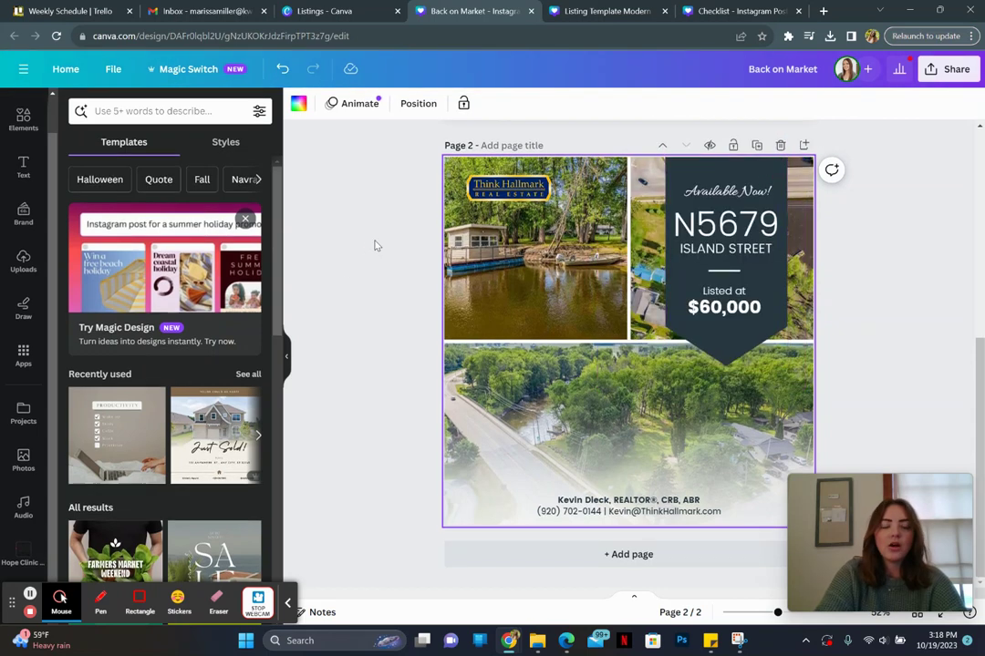
Step: Open the sample property address folder from the project folders within the Back on Market design and look through its listing photos
click(24, 413)
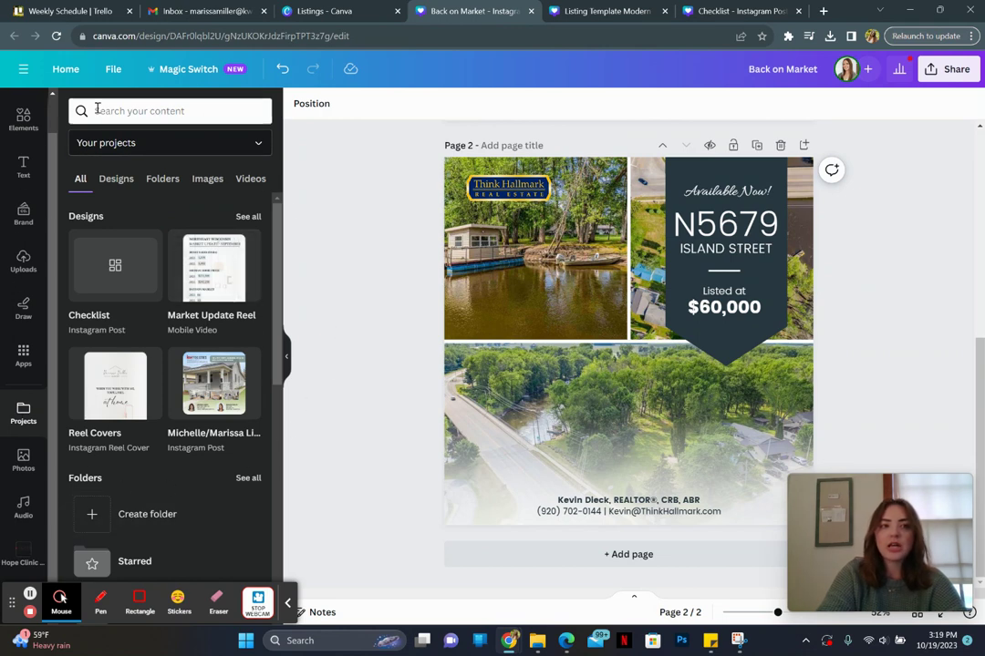
click(162, 179)
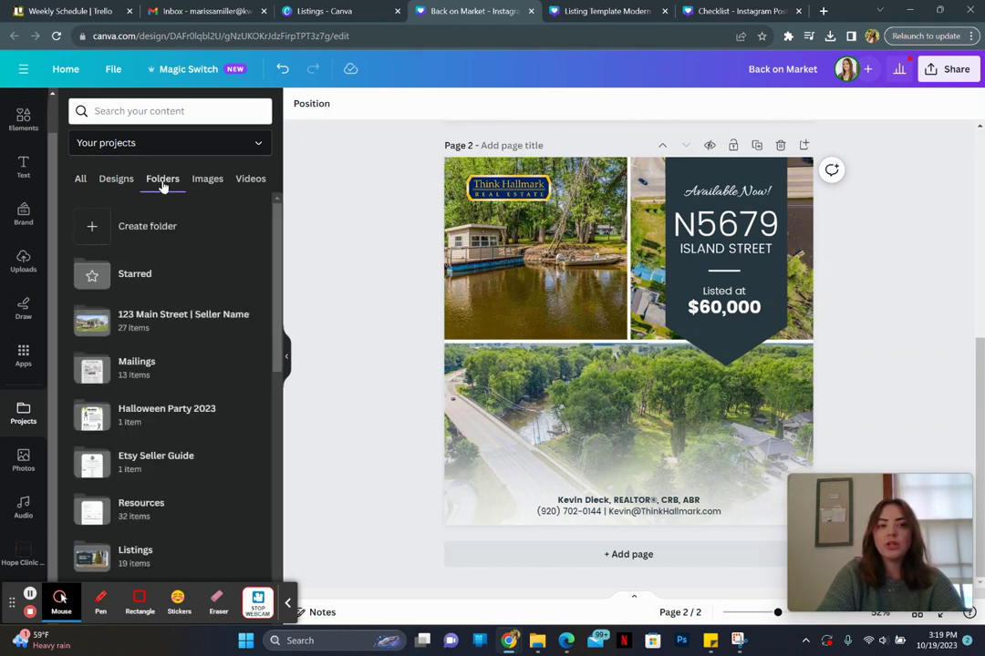
click(158, 324)
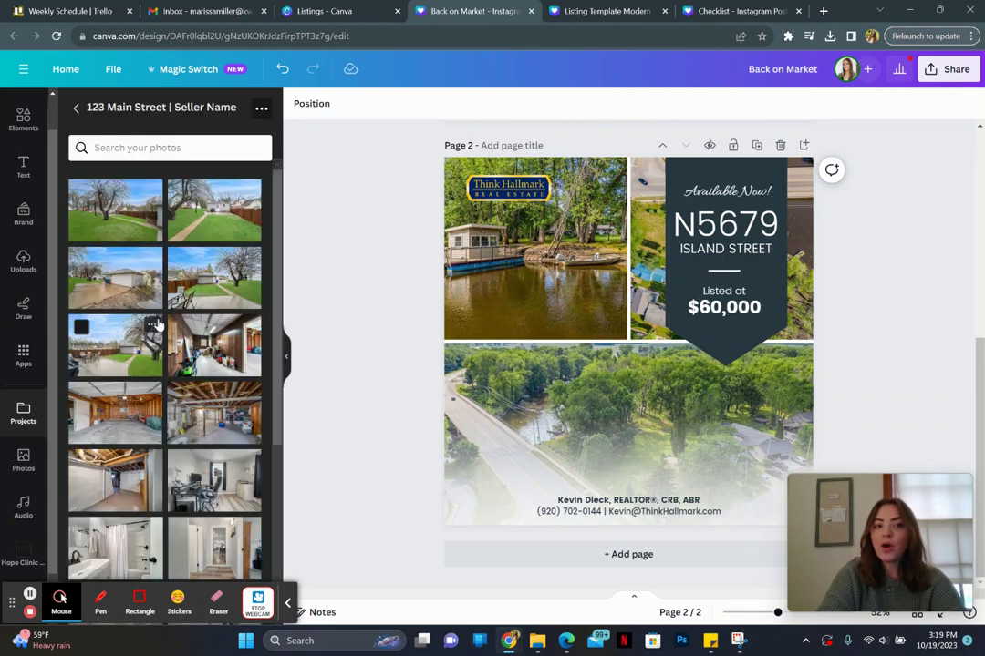
drag(278, 215, 296, 543)
Step: Look through the unsorted uploaded images within the Back on Market design, going far back to older listing photos and logos
click(18, 263)
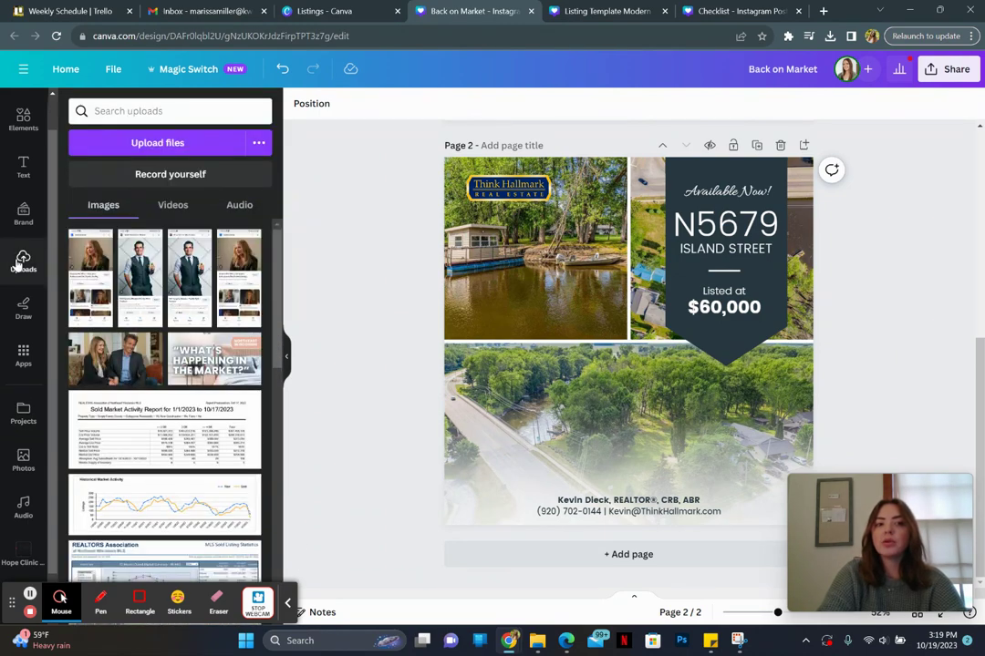
drag(276, 324, 273, 474)
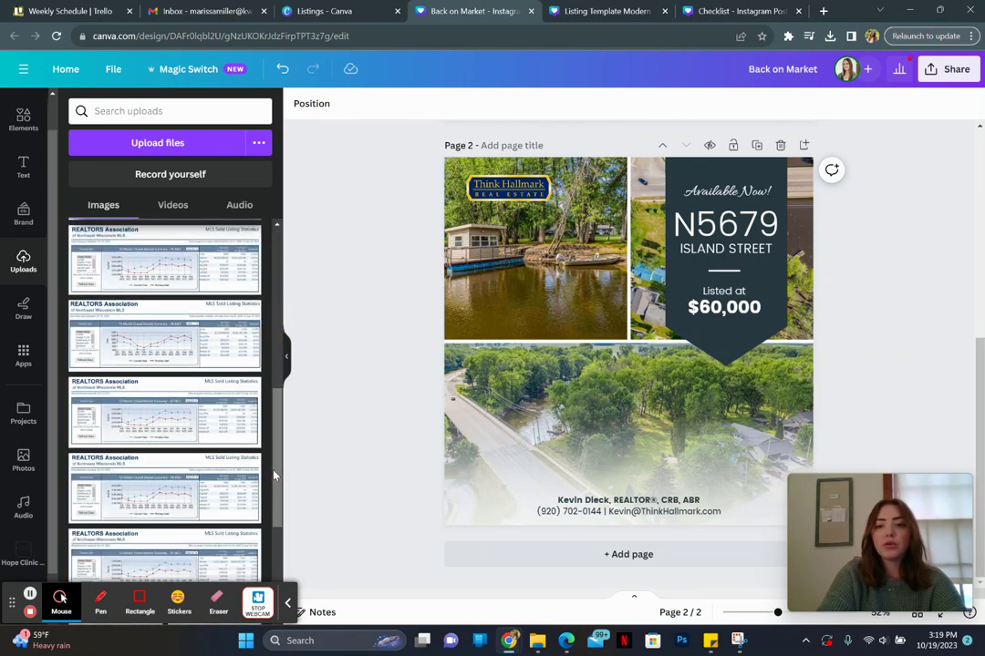
right_click(275, 474)
click(276, 512)
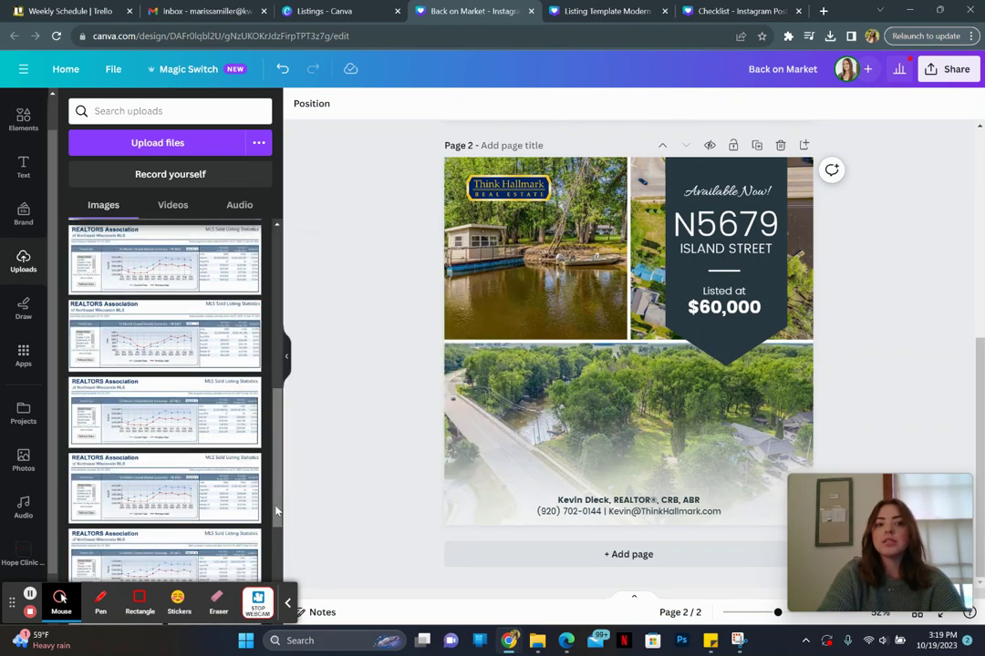
scroll(277, 510, down, 5)
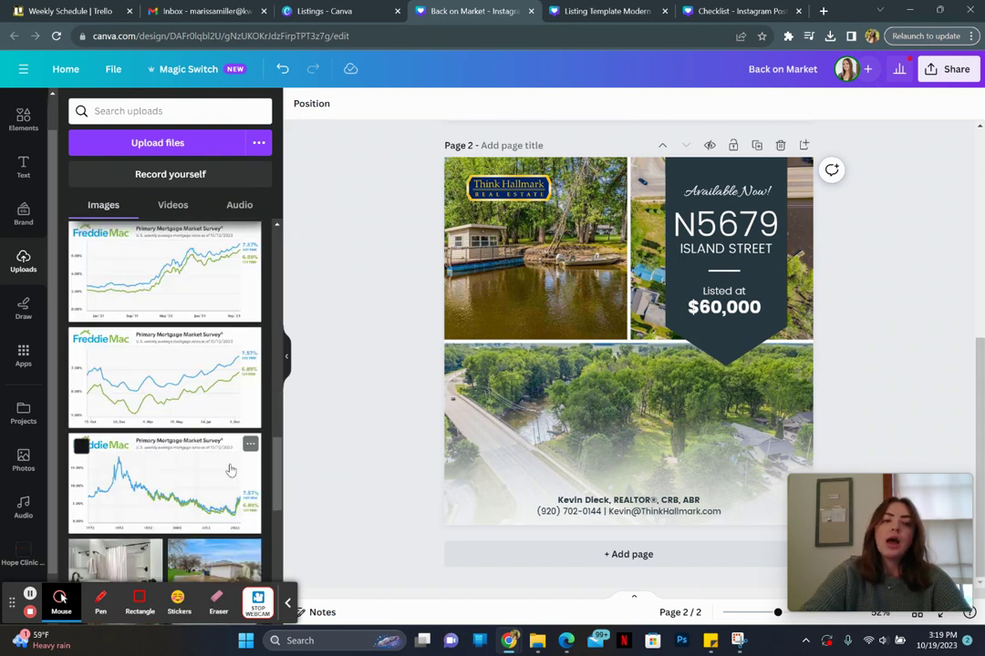
scroll(231, 470, down, 2)
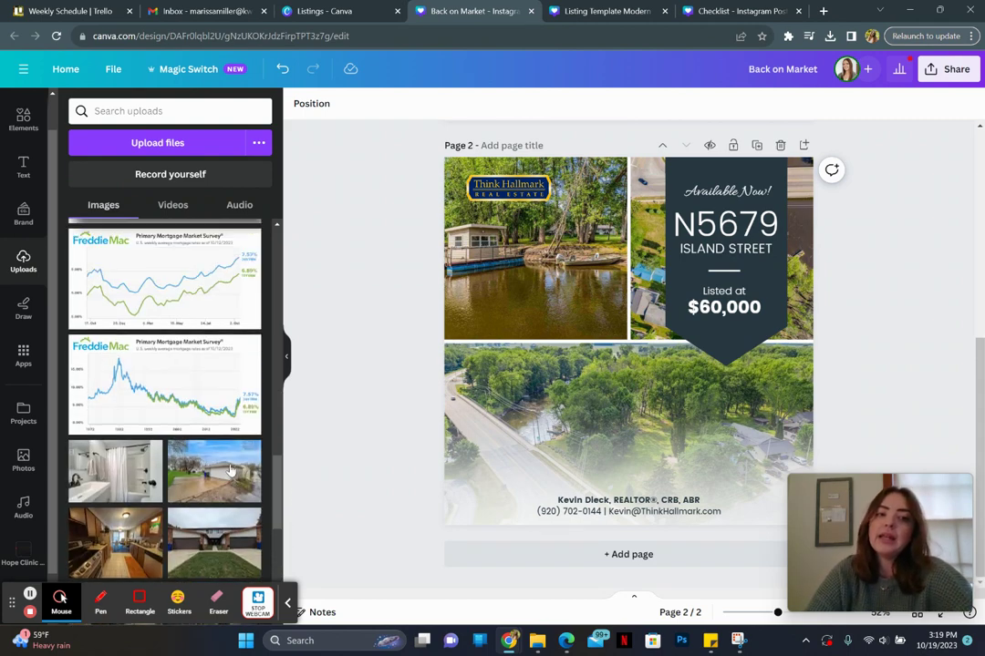
scroll(231, 471, down, 1)
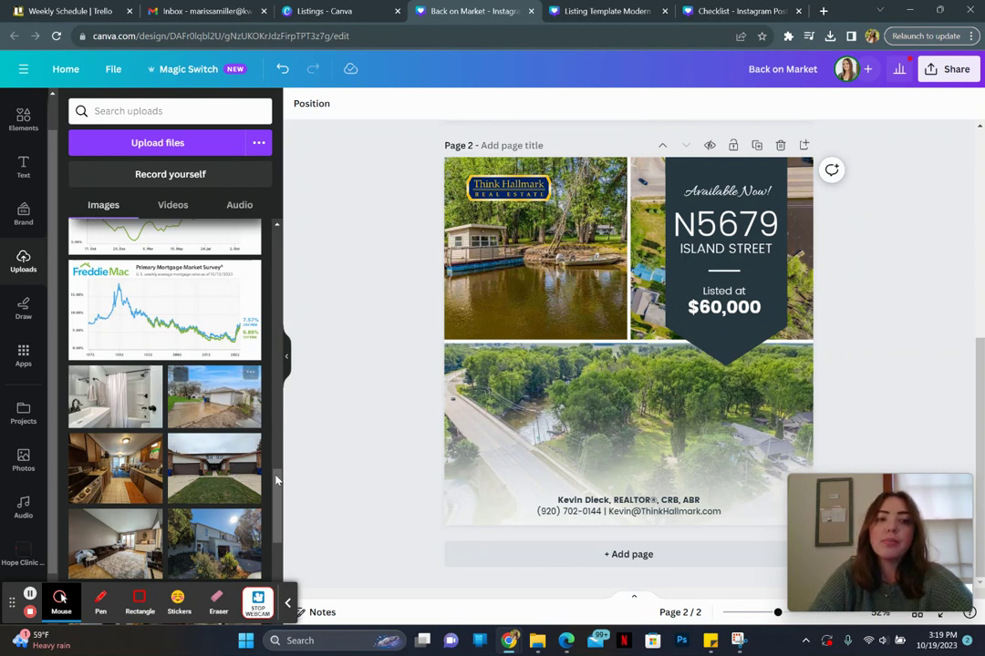
click(278, 543)
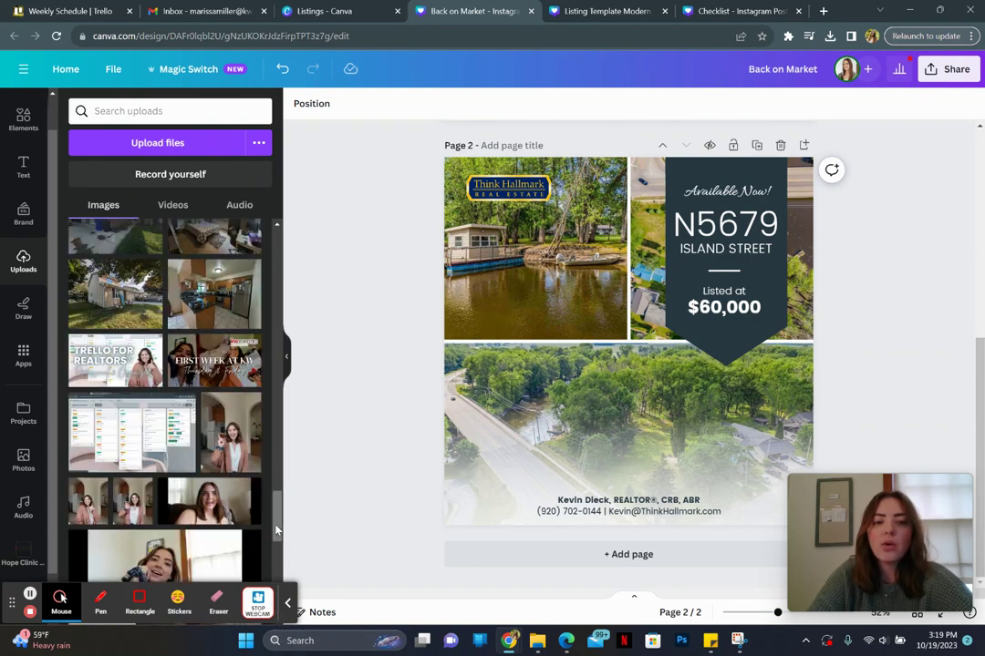
scroll(275, 541, down, 5)
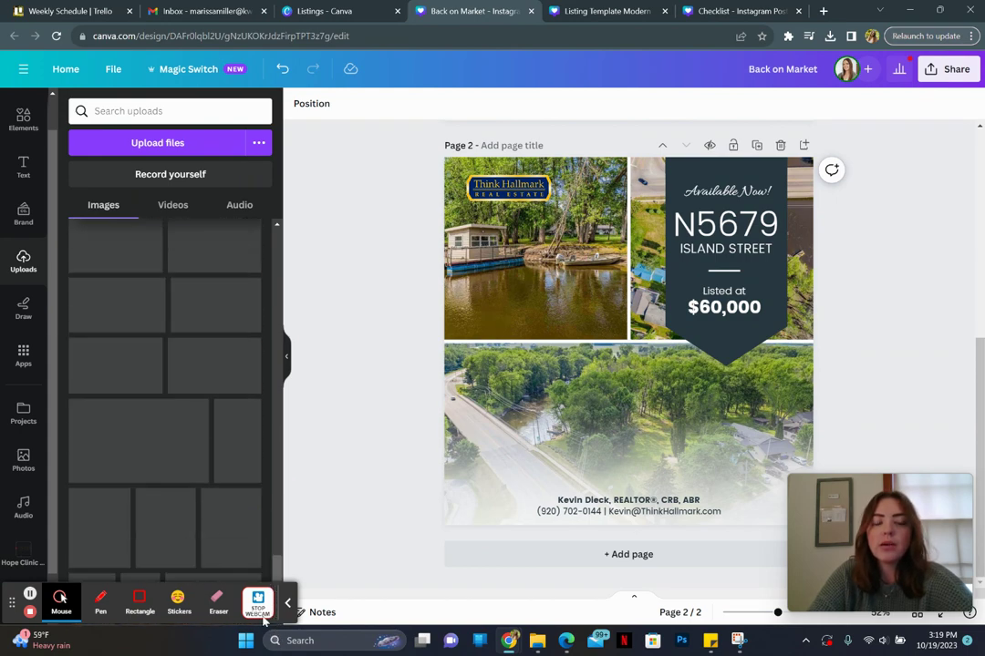
scroll(204, 501, down, 5)
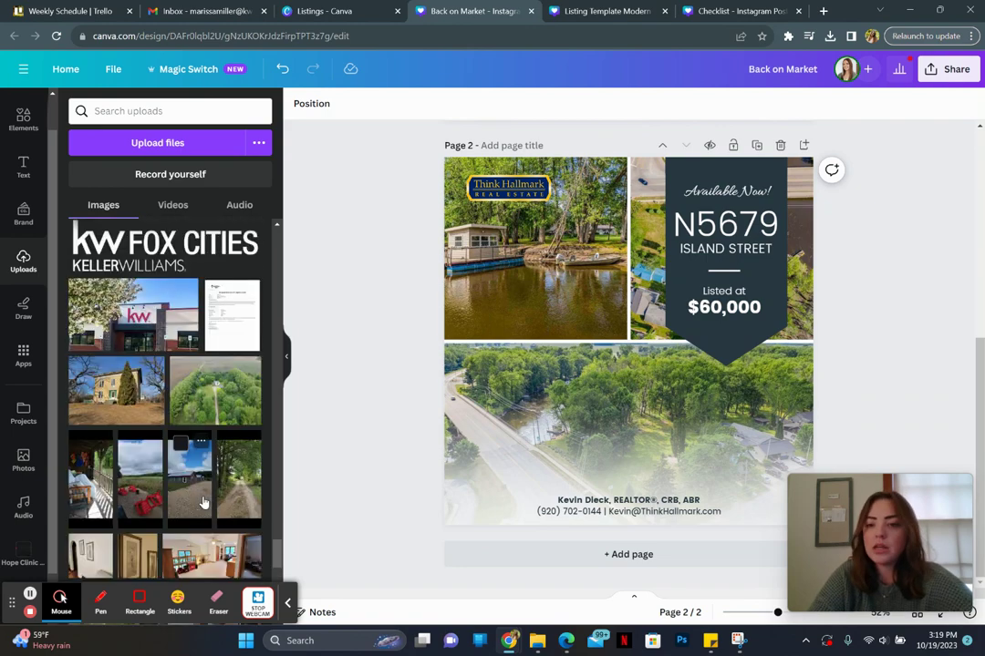
scroll(204, 502, down, 3)
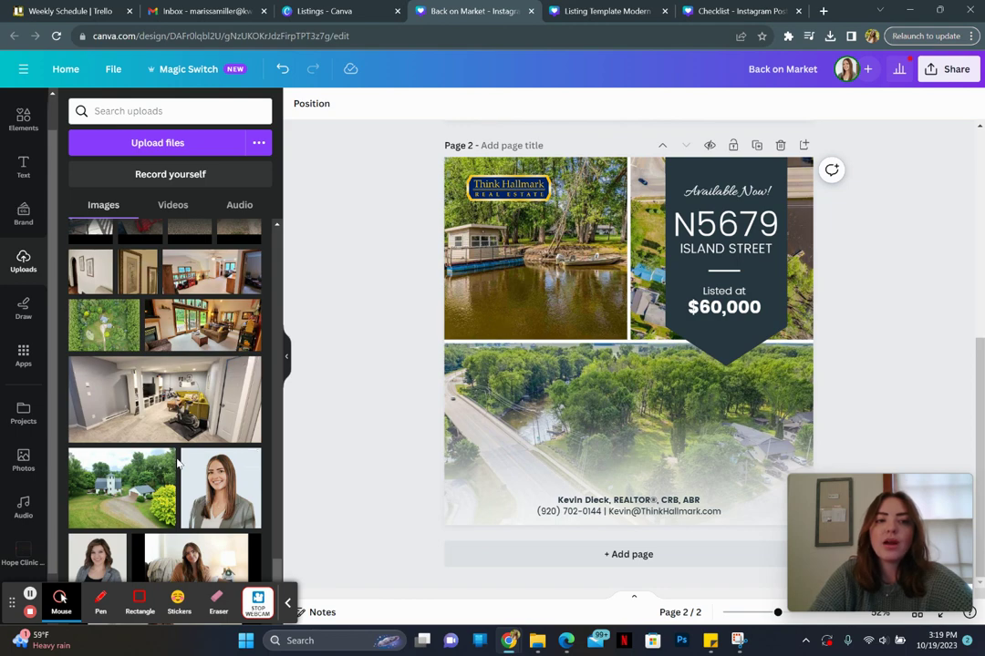
scroll(178, 465, down, 3)
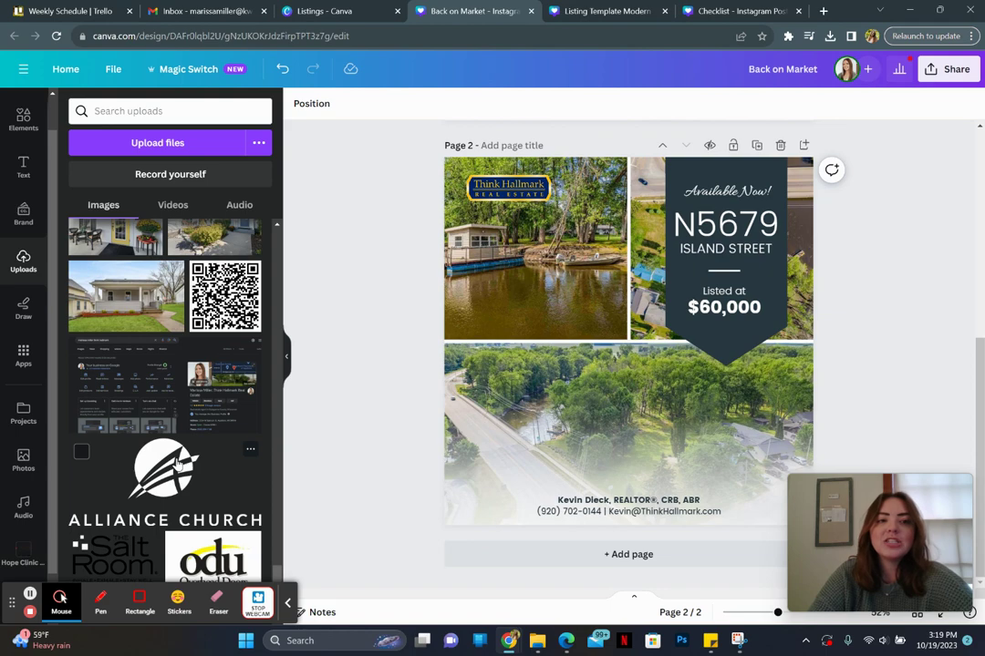
scroll(178, 465, up, 2)
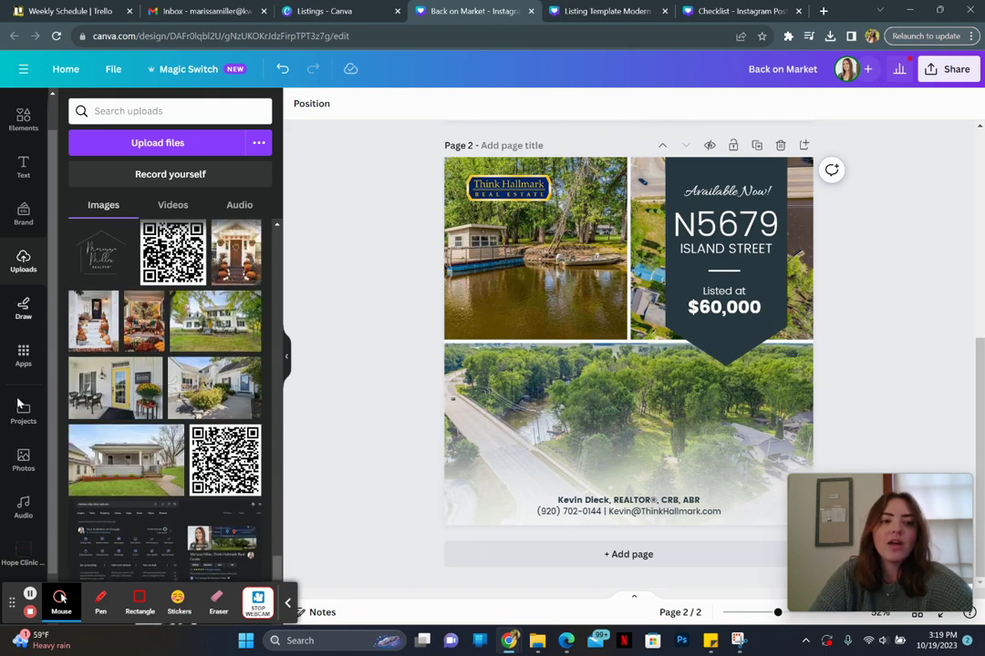